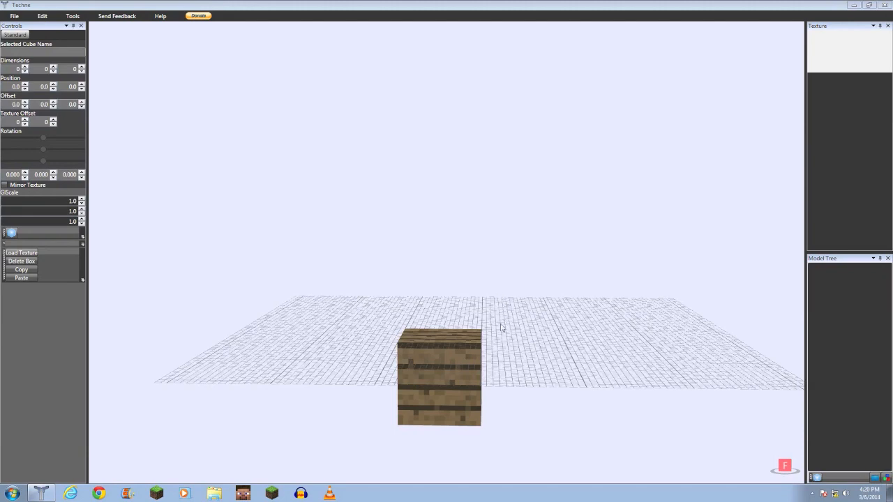
- Orbit and zoom the viewport around the textured block to examine the scene
{"action": "right_click_drag", "start_coordinate": [447, 323], "coordinate": [425, 334]}
{"action": "scroll", "coordinate": [421, 330], "scroll_direction": "up", "scroll_amount": 5}
{"action": "right_click_drag", "start_coordinate": [448, 258], "coordinate": [442, 199]}
{"action": "scroll", "coordinate": [442, 199], "scroll_direction": "up", "scroll_amount": 6}
{"action": "scroll", "coordinate": [439, 202], "scroll_direction": "down", "scroll_amount": 8}
{"action": "mouse_move", "coordinate": [448, 297]}
{"action": "right_mouse_down"}
{"action": "mouse_move", "coordinate": [476, 276]}
{"action": "mouse_move", "coordinate": [505, 272]}
{"action": "mouse_move", "coordinate": [390, 272]}
{"action": "mouse_move", "coordinate": [450, 293]}
{"action": "right_mouse_up"}
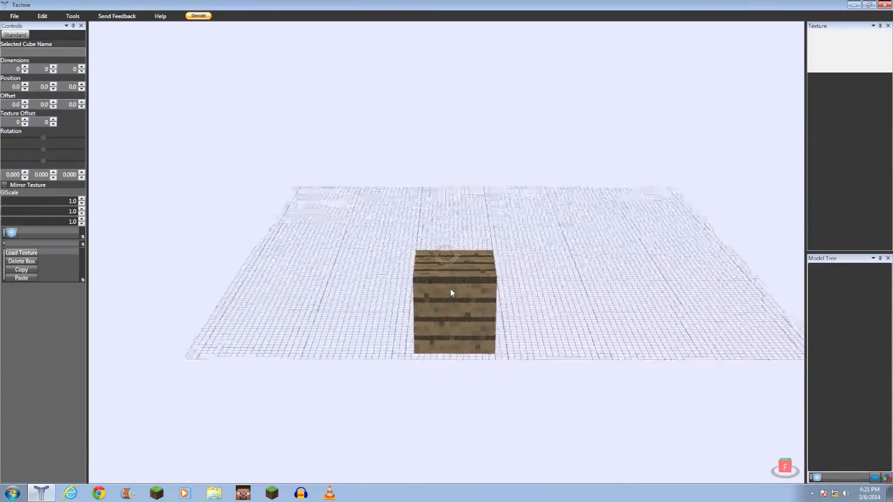
{"action": "scroll", "coordinate": [450, 292], "scroll_direction": "up", "scroll_amount": 1}
{"action": "middle_click_drag", "start_coordinate": [450, 293], "coordinate": [440, 294]}
{"action": "mouse_move", "coordinate": [439, 293]}
{"action": "right_mouse_down"}
{"action": "mouse_move", "coordinate": [450, 268]}
{"action": "mouse_move", "coordinate": [441, 283]}
{"action": "mouse_move", "coordinate": [329, 289]}
{"action": "mouse_move", "coordinate": [349, 313]}
{"action": "mouse_move", "coordinate": [460, 305]}
{"action": "mouse_move", "coordinate": [528, 279]}
{"action": "mouse_move", "coordinate": [569, 282]}
{"action": "mouse_move", "coordinate": [520, 295]}
{"action": "mouse_move", "coordinate": [431, 272]}
{"action": "mouse_move", "coordinate": [342, 274]}
{"action": "mouse_move", "coordinate": [436, 277]}
{"action": "mouse_move", "coordinate": [429, 283]}
{"action": "right_mouse_up"}
{"action": "scroll", "coordinate": [441, 283], "scroll_direction": "down", "scroll_amount": 3}
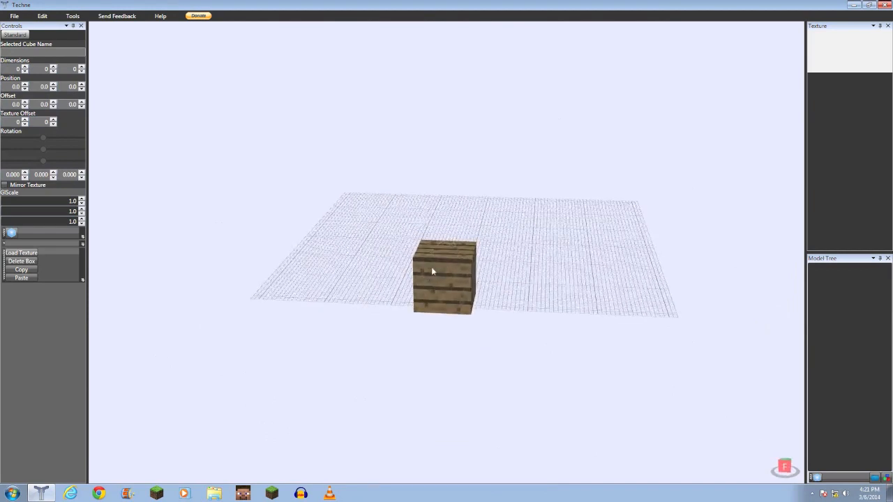
{"action": "scroll", "coordinate": [440, 272], "scroll_direction": "up", "scroll_amount": 3}
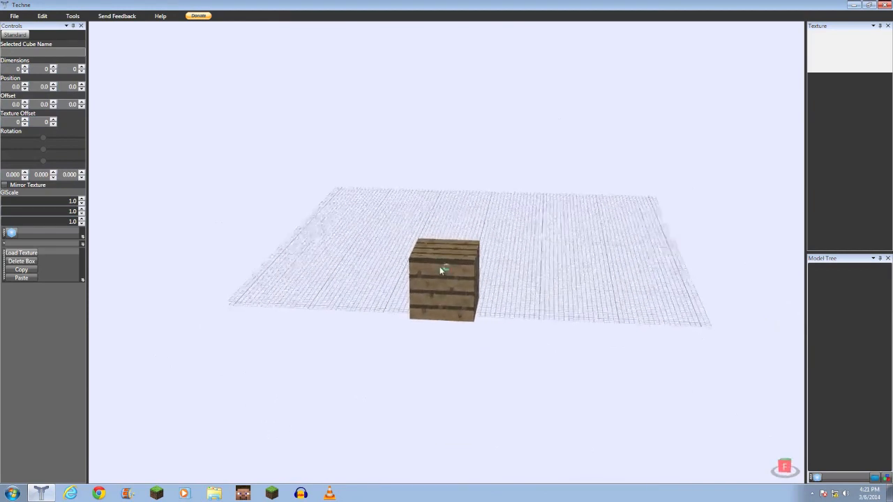
{"action": "right_click_drag", "start_coordinate": [446, 256], "coordinate": [490, 220]}
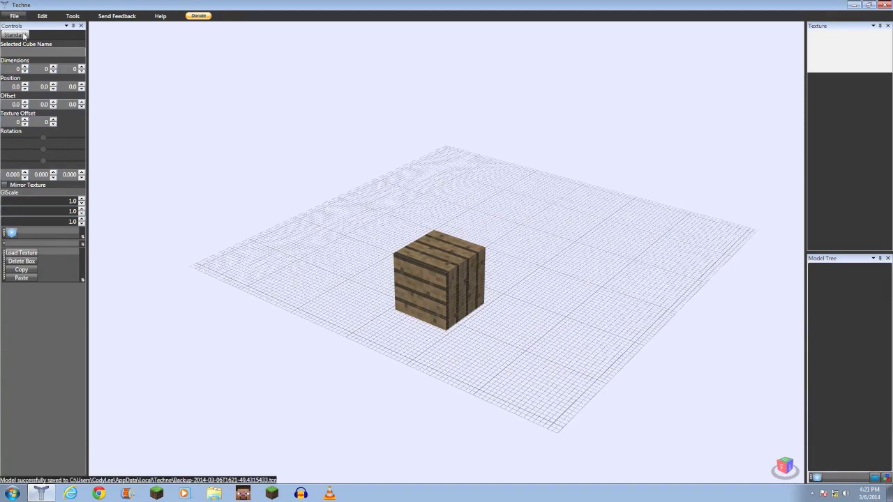
- Open the New Model dialog and load the ModelWolf model with its texture into the scene
{"action": "left_click_drag", "start_coordinate": [422, 166], "coordinate": [457, 178]}
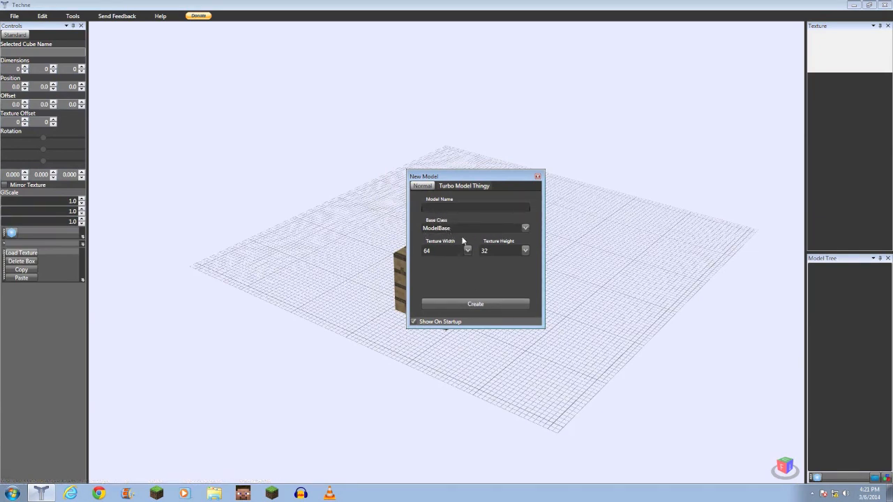
{"action": "left_click_drag", "start_coordinate": [490, 180], "coordinate": [229, 267]}
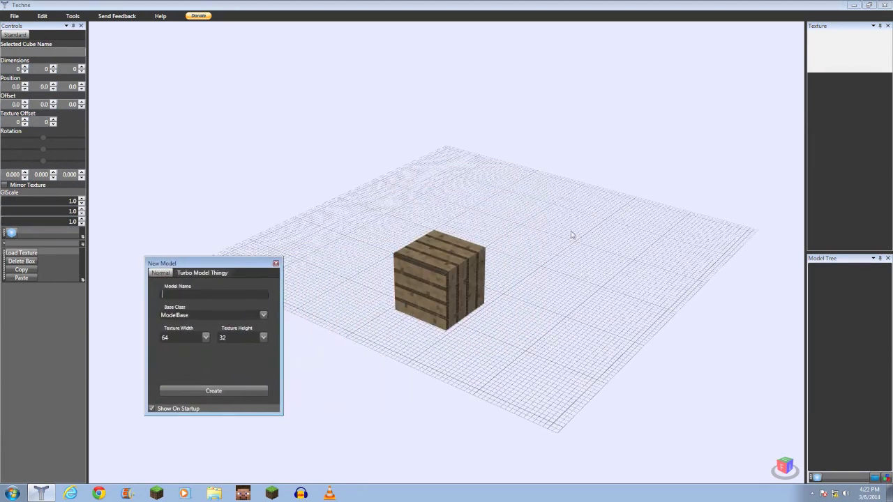
{"action": "left_click_drag", "start_coordinate": [214, 266], "coordinate": [459, 199]}
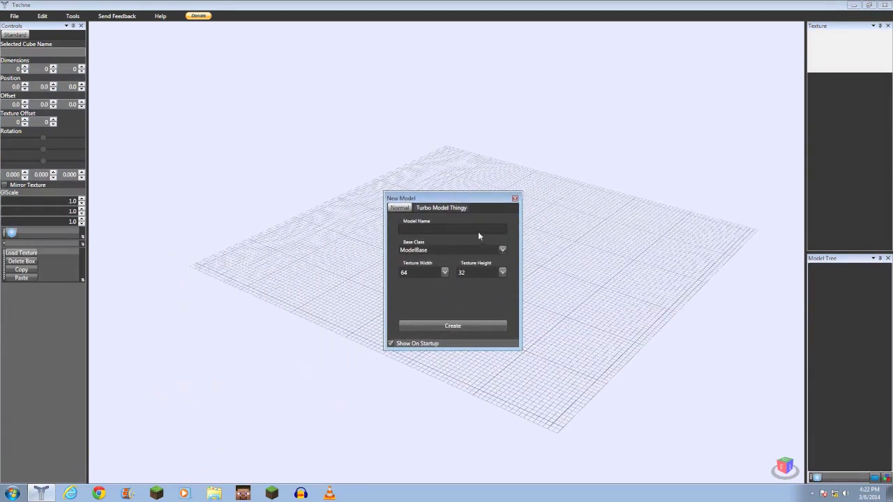
{"action": "left_click", "coordinate": [434, 341]}
{"action": "left_click", "coordinate": [405, 229]}
{"action": "left_click", "coordinate": [489, 325]}
{"action": "right_click_drag", "start_coordinate": [348, 251], "coordinate": [313, 234]}
{"action": "right_click_drag", "start_coordinate": [410, 256], "coordinate": [452, 241]}
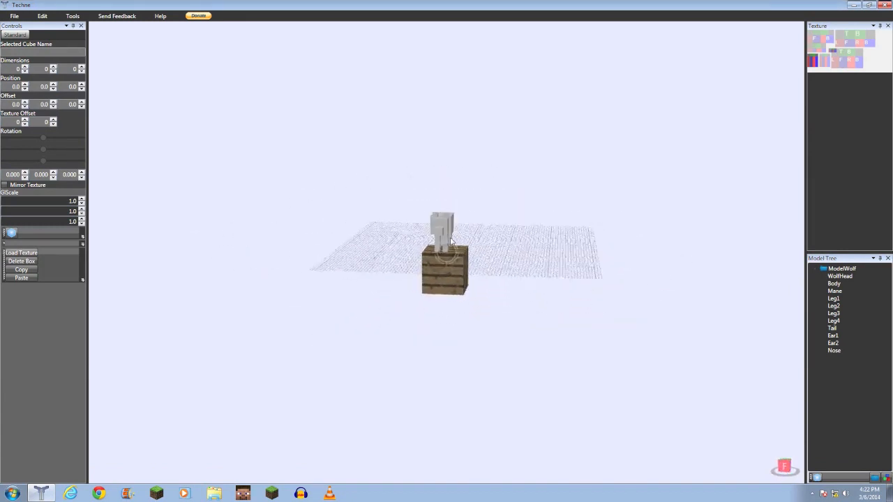
- Zoom in on the wolf, select its head cube and orbit around the model
{"action": "scroll", "coordinate": [452, 241], "scroll_direction": "up", "scroll_amount": 10}
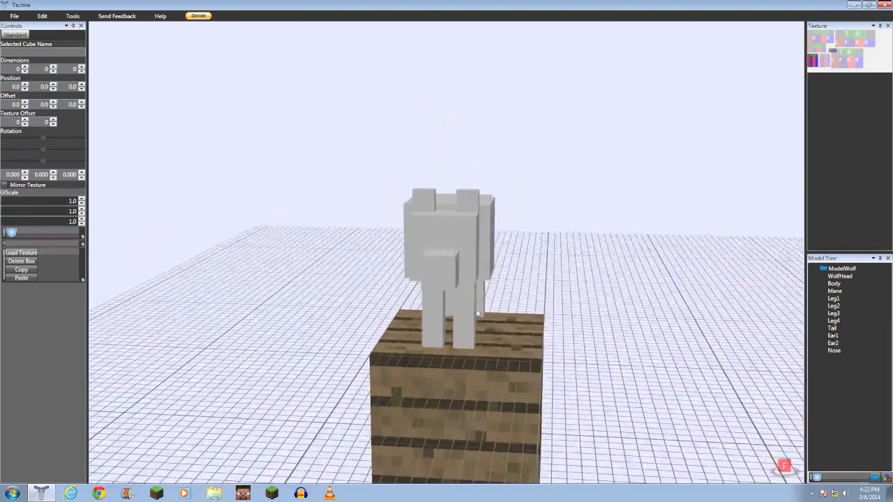
{"action": "right_click_drag", "start_coordinate": [336, 274], "coordinate": [397, 254]}
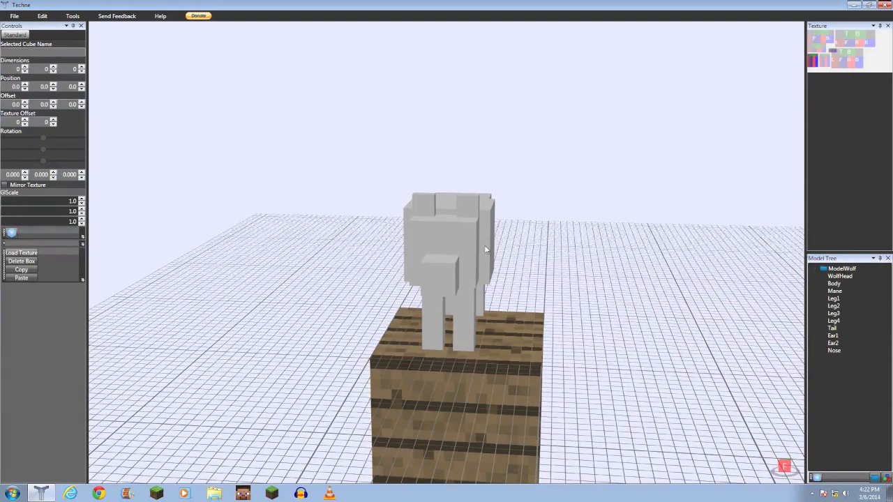
{"action": "left_click", "coordinate": [450, 240]}
{"action": "right_click_drag", "start_coordinate": [451, 240], "coordinate": [395, 246]}
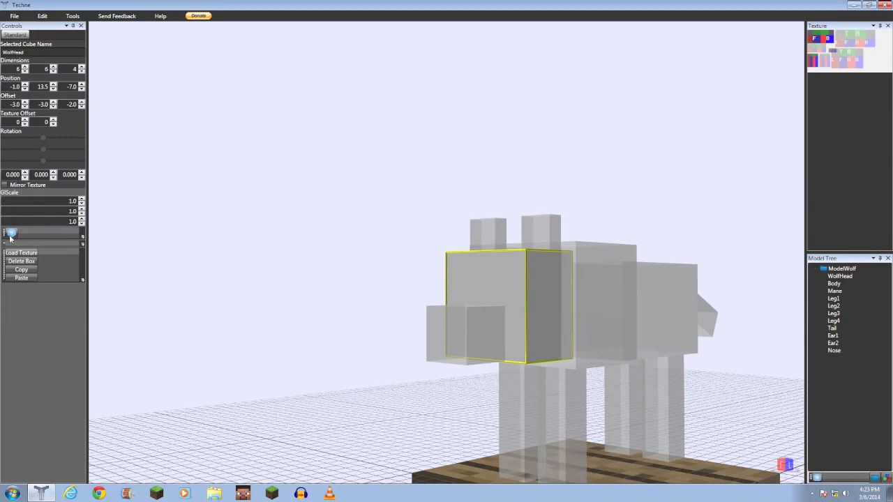
{"action": "left_click", "coordinate": [315, 238]}
{"action": "right_click_drag", "start_coordinate": [314, 237], "coordinate": [401, 253]}
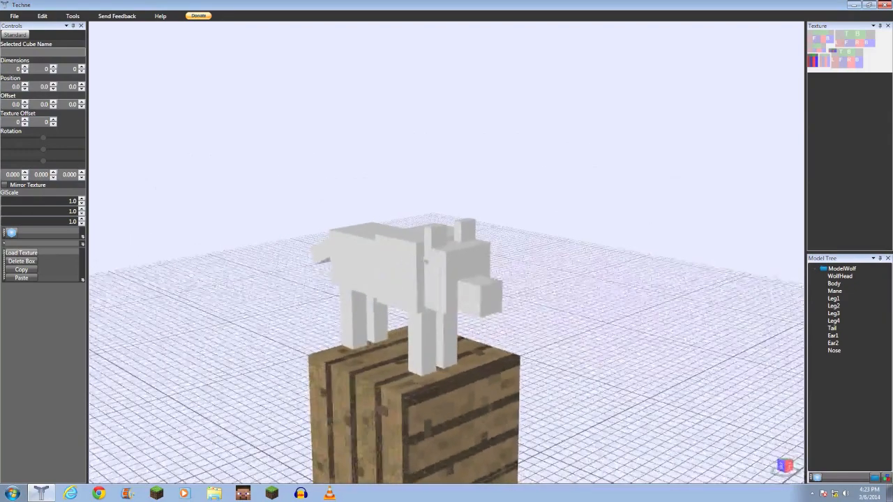
{"action": "left_click", "coordinate": [12, 235]}
{"action": "right_click_drag", "start_coordinate": [477, 286], "coordinate": [440, 303]}
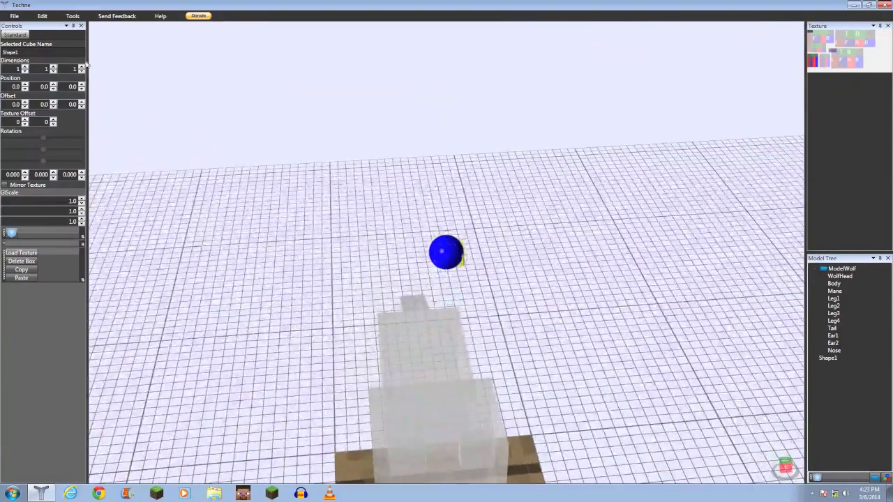
{"action": "key", "text": "Delete"}
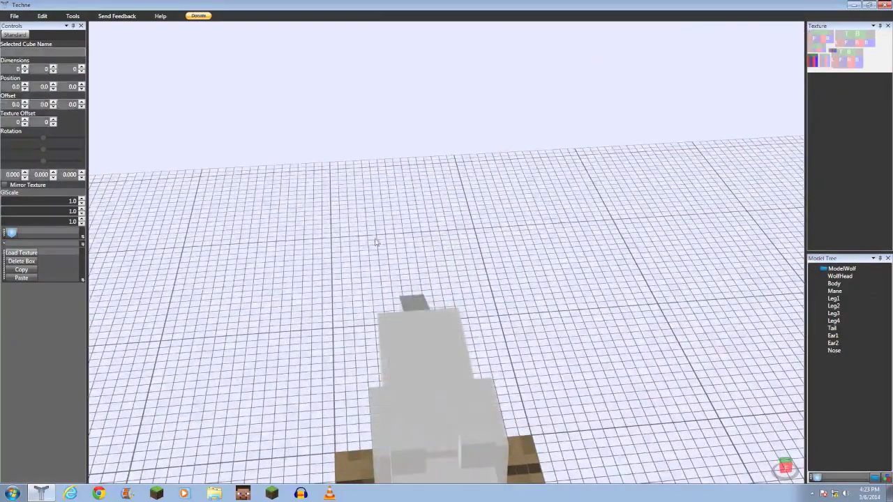
- Reframe the view on the wolf and enlarge the texture panel to show the texture map in detail
{"action": "right_click_drag", "start_coordinate": [364, 269], "coordinate": [269, 258]}
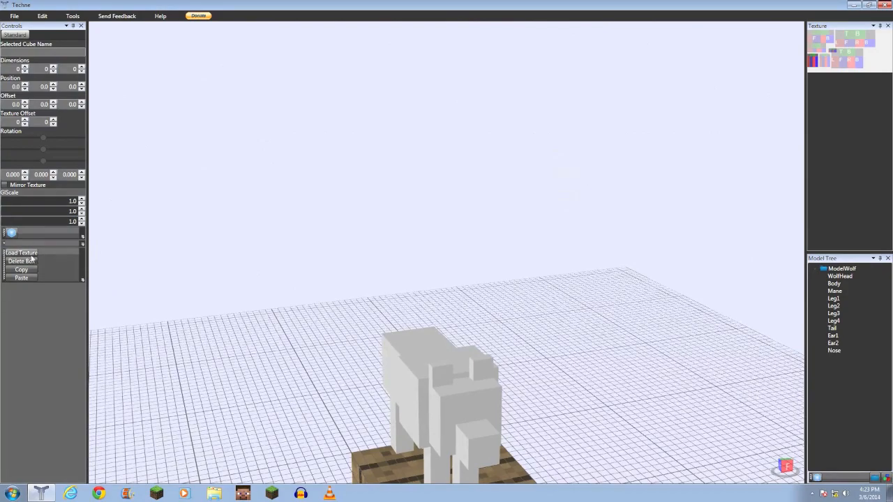
{"action": "scroll", "coordinate": [302, 270], "scroll_direction": "down", "scroll_amount": 3}
{"action": "middle_click_drag", "start_coordinate": [347, 311], "coordinate": [333, 210]}
{"action": "scroll", "coordinate": [333, 210], "scroll_direction": "down", "scroll_amount": 2}
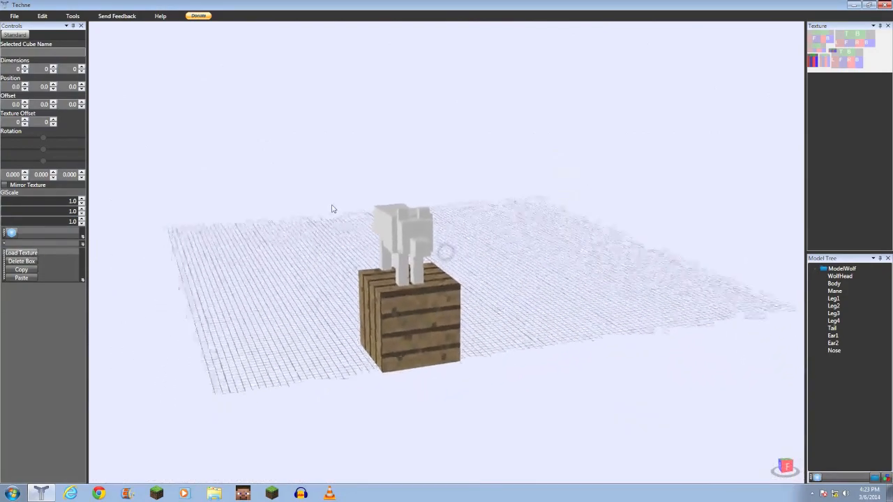
{"action": "scroll", "coordinate": [333, 209], "scroll_direction": "up", "scroll_amount": 4}
{"action": "scroll", "coordinate": [336, 214], "scroll_direction": "up", "scroll_amount": 3}
{"action": "middle_click_drag", "start_coordinate": [380, 291], "coordinate": [279, 229]}
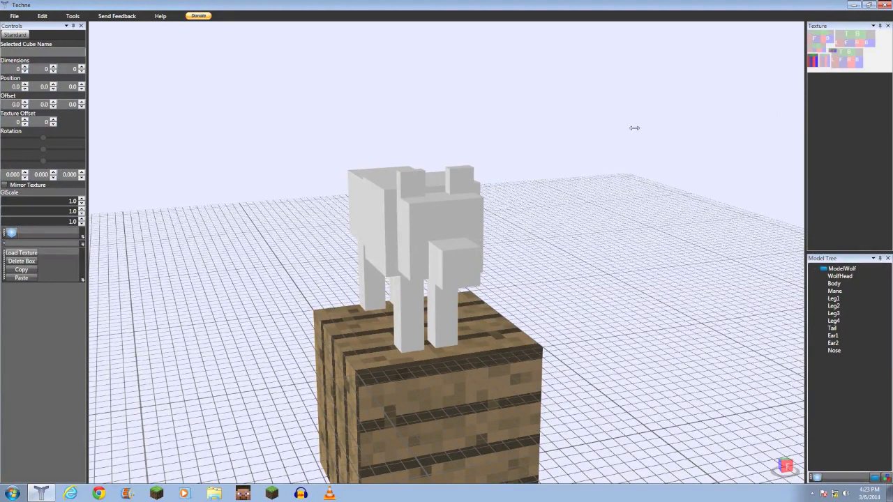
{"action": "left_click_drag", "start_coordinate": [412, 139], "coordinate": [413, 140]}
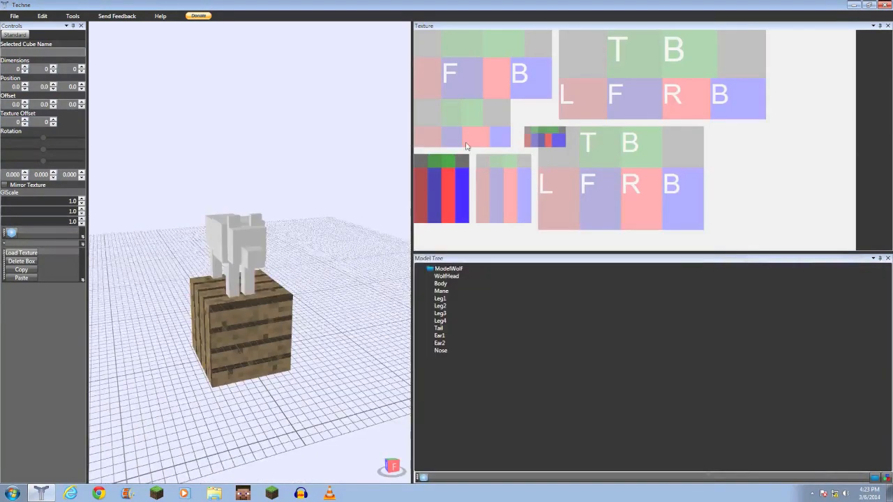
- Select the head, mane and body cubes to see their regions highlighted on the texture map
{"action": "left_click", "coordinate": [246, 246]}
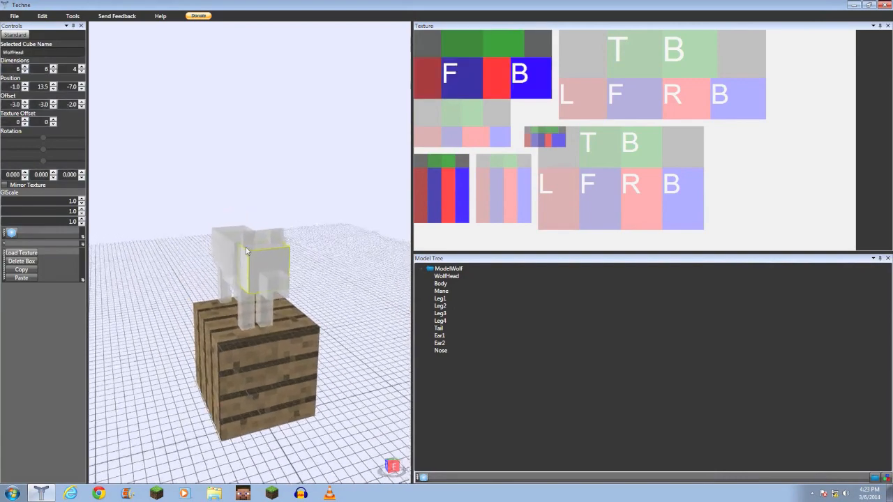
{"action": "right_click_drag", "start_coordinate": [235, 260], "coordinate": [371, 245]}
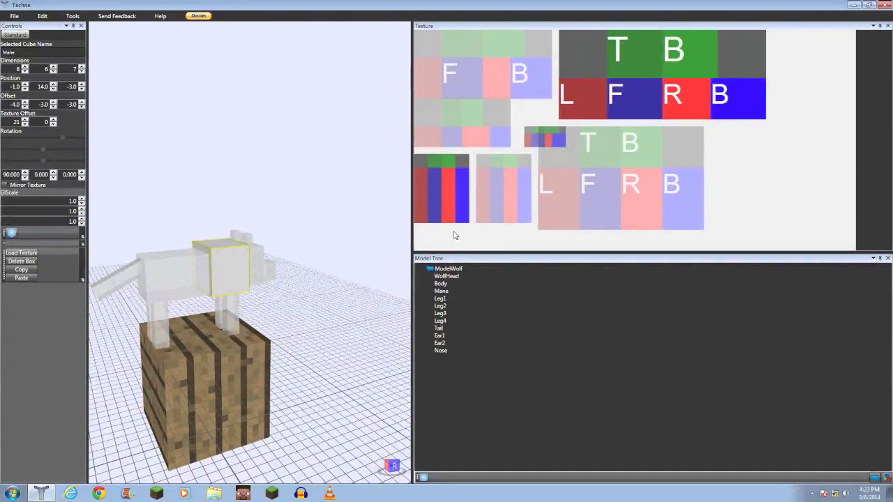
{"action": "right_click_drag", "start_coordinate": [170, 277], "coordinate": [213, 262]}
{"action": "mouse_move", "coordinate": [139, 266]}
{"action": "right_mouse_down"}
{"action": "mouse_move", "coordinate": [240, 297]}
{"action": "mouse_move", "coordinate": [293, 291]}
{"action": "mouse_move", "coordinate": [137, 268]}
{"action": "right_mouse_up"}
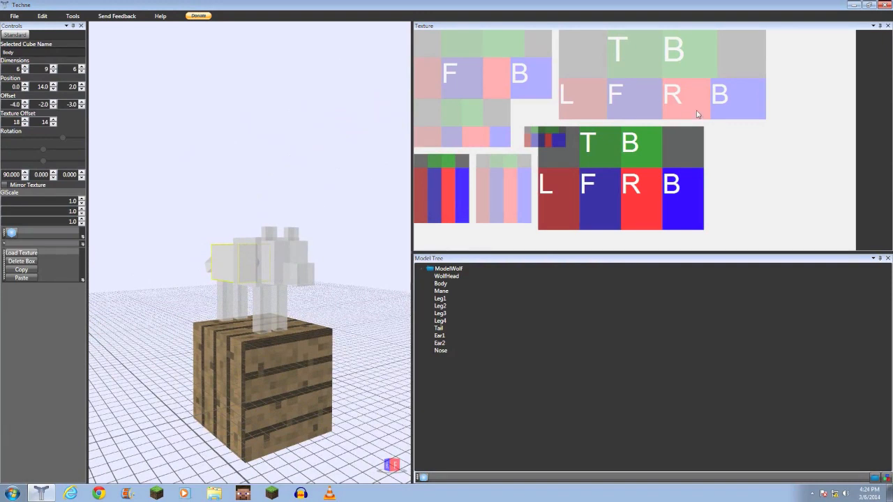
{"action": "scroll", "coordinate": [260, 285], "scroll_direction": "down", "scroll_amount": 2}
{"action": "scroll", "coordinate": [279, 234], "scroll_direction": "up", "scroll_amount": 4}
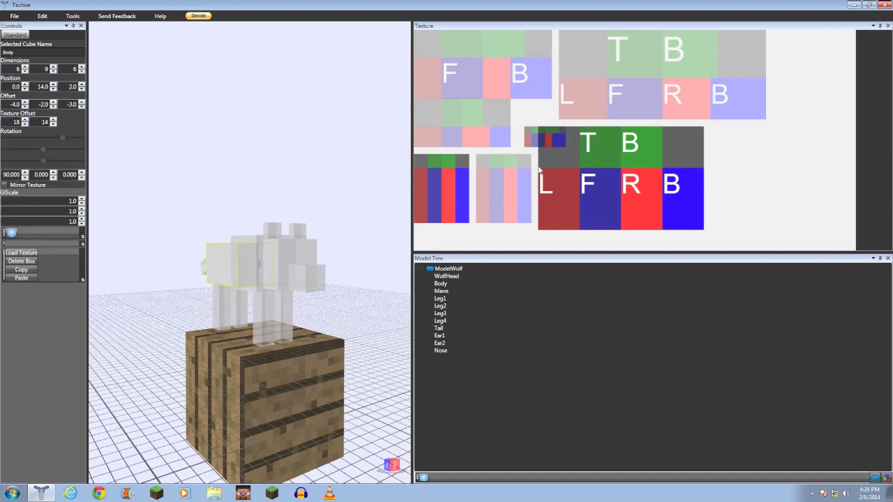
{"action": "right_click_drag", "start_coordinate": [255, 308], "coordinate": [166, 360]}
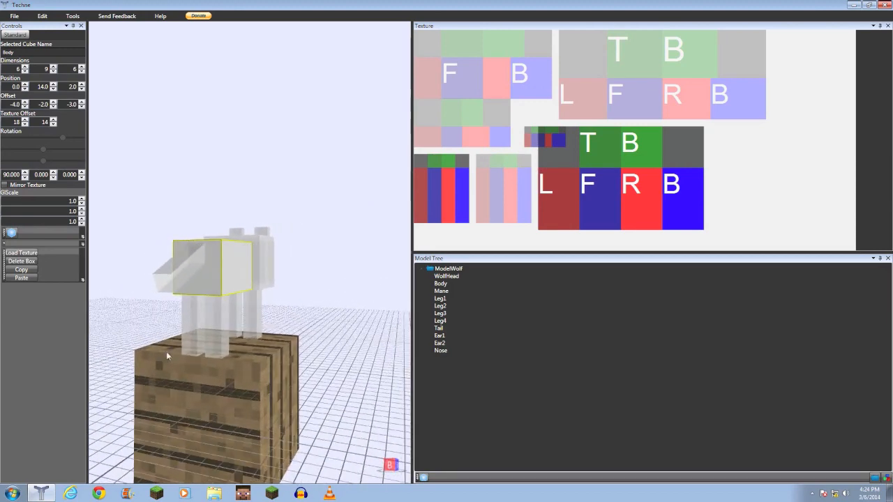
{"action": "left_click", "coordinate": [189, 265]}
{"action": "right_click_drag", "start_coordinate": [297, 282], "coordinate": [216, 293]}
{"action": "left_click", "coordinate": [207, 290]}
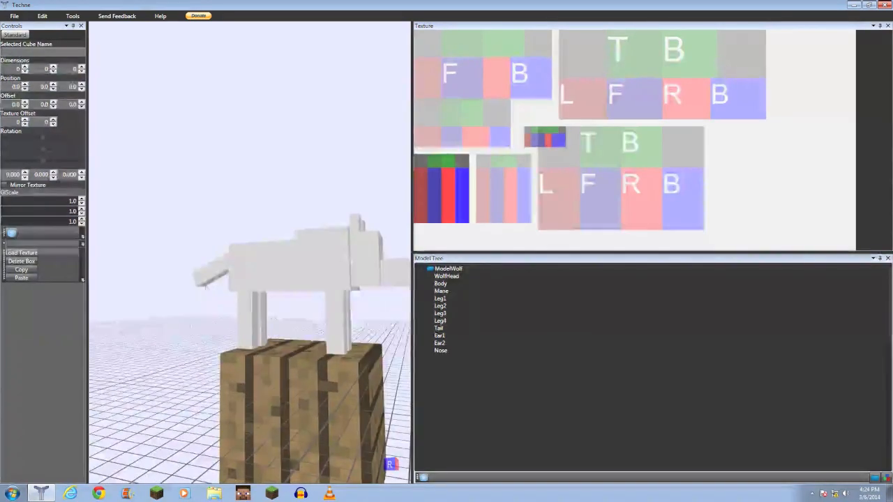
- Select the ear, body and first leg cubes to compare their texture regions
{"action": "left_click", "coordinate": [440, 283]}
{"action": "right_click_drag", "start_coordinate": [305, 260], "coordinate": [196, 304]}
{"action": "left_click", "coordinate": [270, 263]}
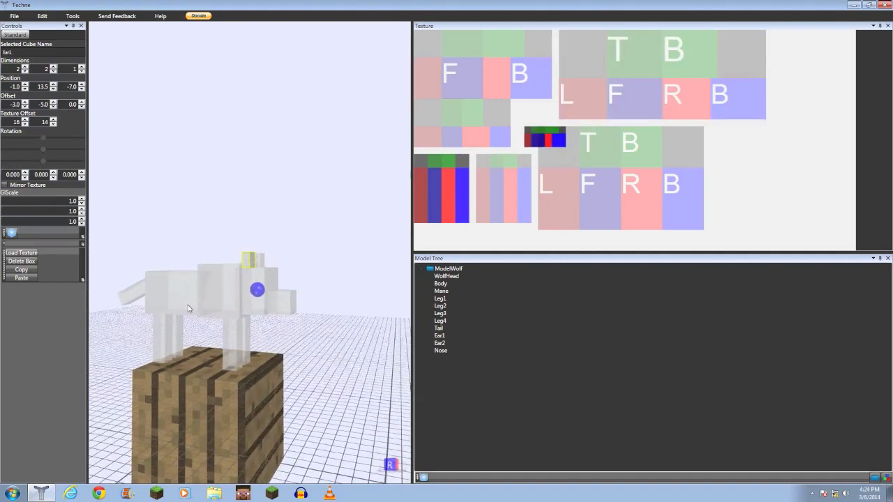
{"action": "left_click", "coordinate": [183, 300]}
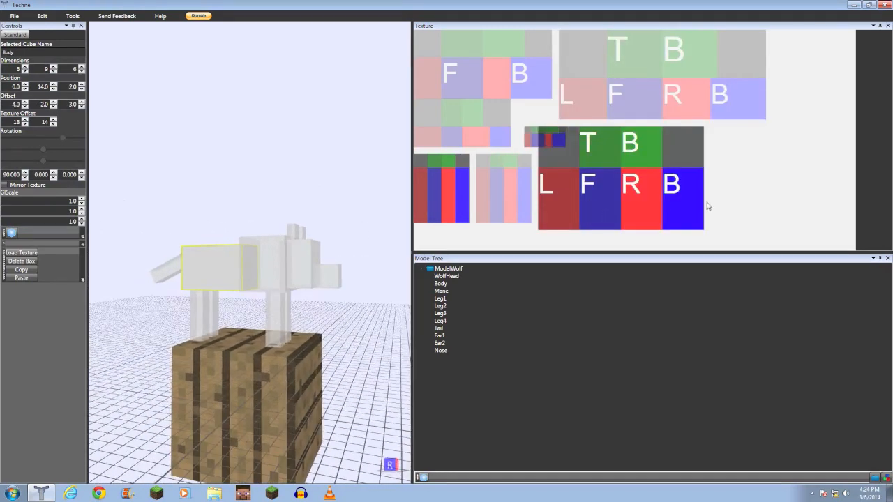
{"action": "right_click_drag", "start_coordinate": [218, 227], "coordinate": [526, 150]}
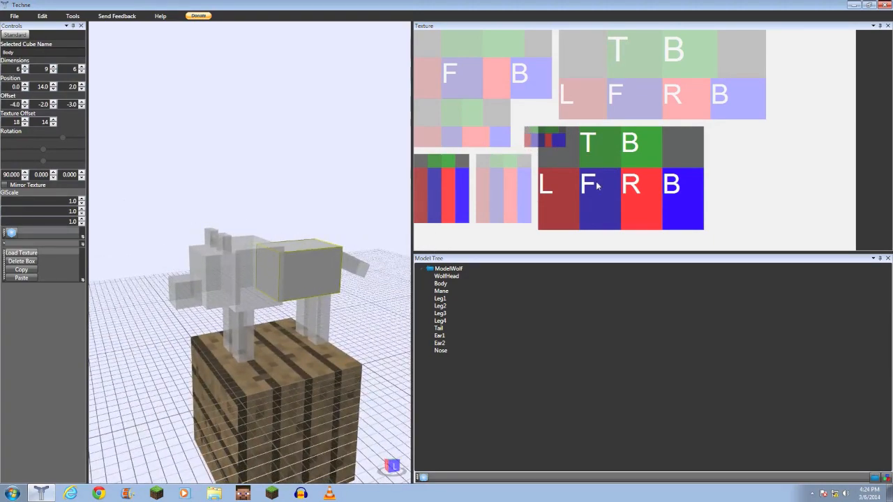
{"action": "right_click_drag", "start_coordinate": [147, 277], "coordinate": [266, 299]}
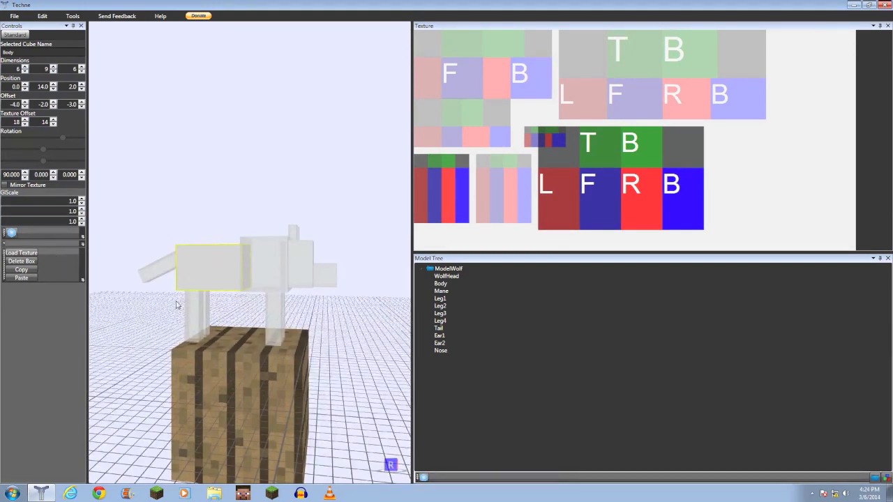
{"action": "left_click", "coordinate": [199, 325]}
{"action": "right_click_drag", "start_coordinate": [199, 326], "coordinate": [472, 266]}
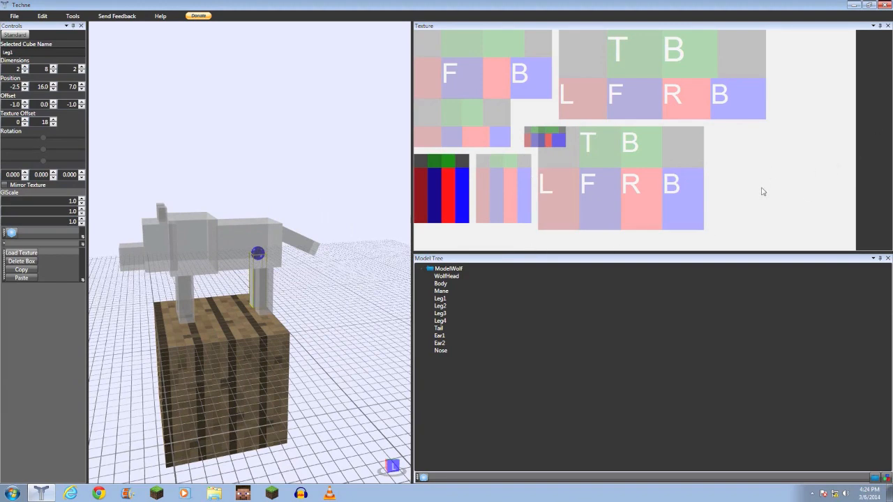
{"action": "right_click_drag", "start_coordinate": [239, 307], "coordinate": [199, 285]}
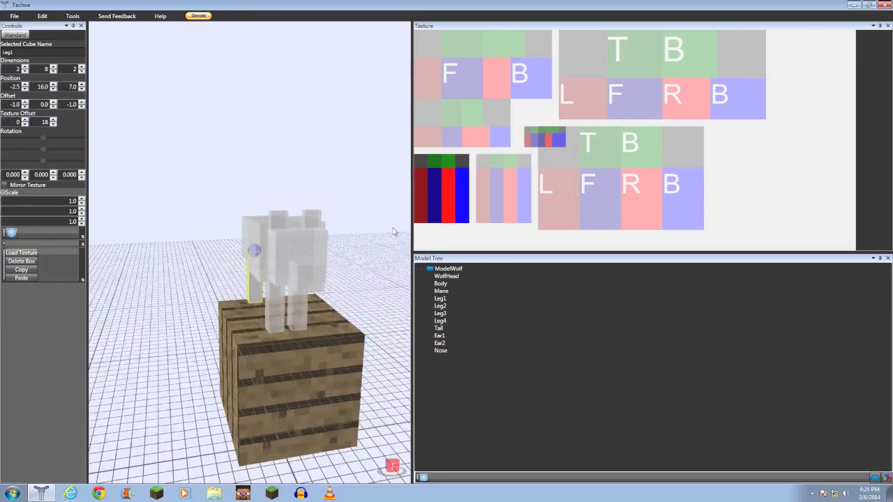
- Reselect the body cube and orbit and zoom around the whole wolf model
{"action": "scroll", "coordinate": [343, 233], "scroll_direction": "down", "scroll_amount": 5}
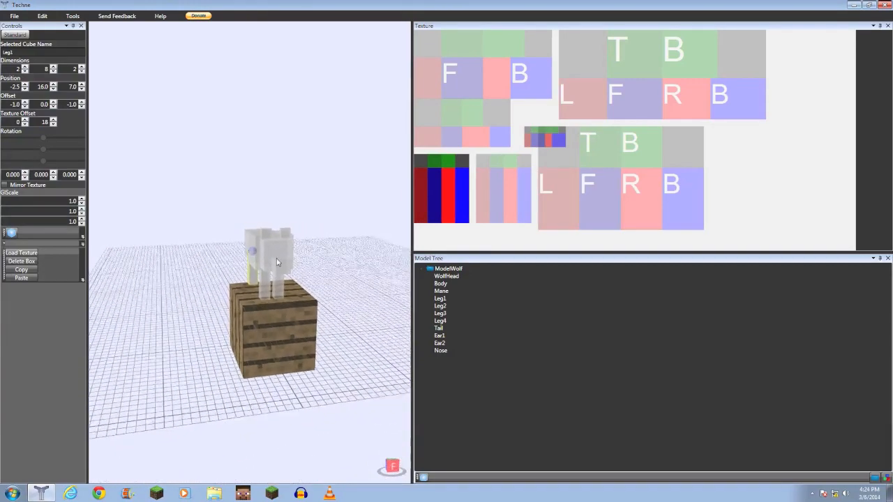
{"action": "right_click_drag", "start_coordinate": [343, 233], "coordinate": [312, 290]}
{"action": "scroll", "coordinate": [313, 252], "scroll_direction": "up", "scroll_amount": 5}
{"action": "left_click", "coordinate": [312, 290]}
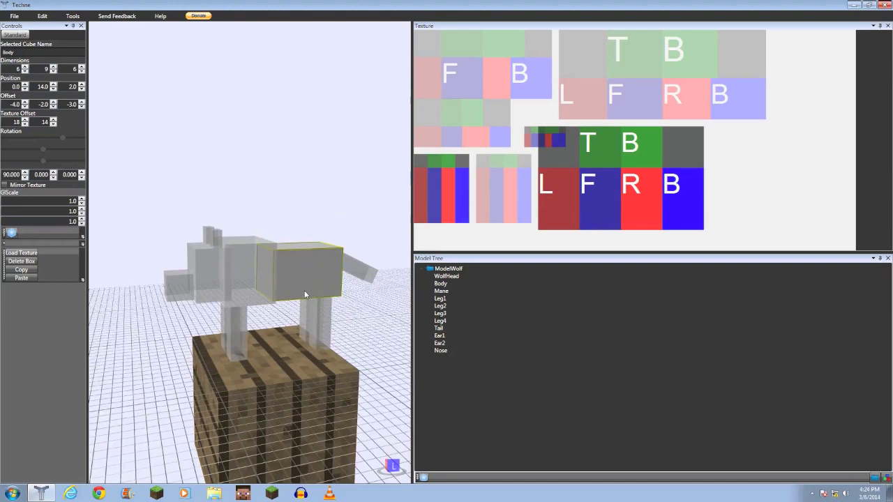
{"action": "scroll", "coordinate": [304, 291], "scroll_direction": "down", "scroll_amount": 5}
{"action": "scroll", "coordinate": [242, 269], "scroll_direction": "down", "scroll_amount": 2}
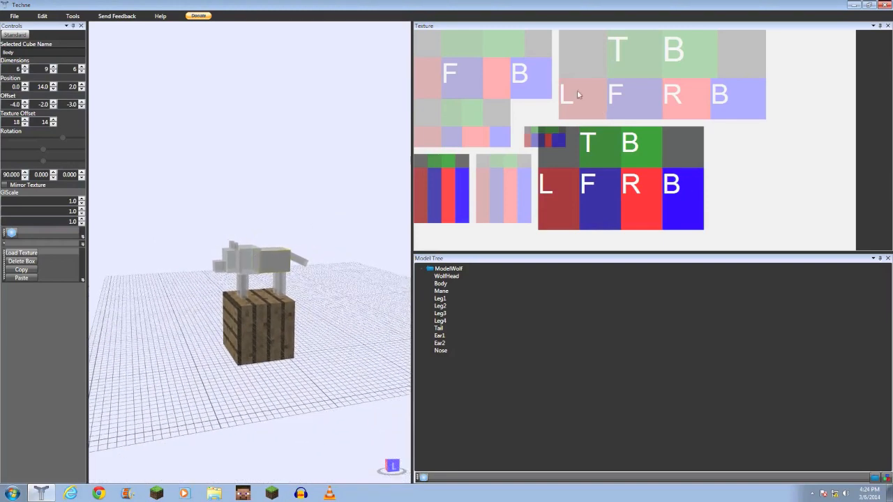
{"action": "right_click_drag", "start_coordinate": [232, 267], "coordinate": [261, 267]}
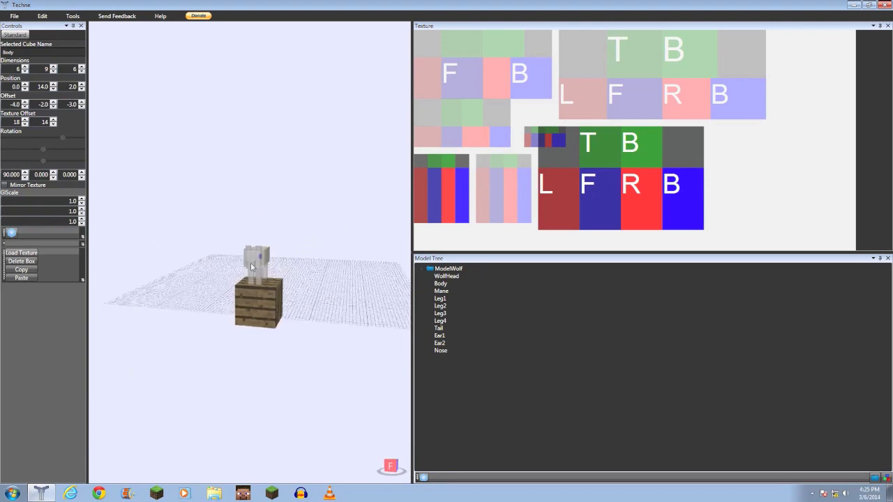
{"action": "left_click", "coordinate": [252, 267]}
{"action": "scroll", "coordinate": [251, 267], "scroll_direction": "up", "scroll_amount": 5}
{"action": "right_click_drag", "start_coordinate": [207, 274], "coordinate": [414, 239]}
{"action": "left_click", "coordinate": [274, 277]}
{"action": "scroll", "coordinate": [273, 277], "scroll_direction": "down", "scroll_amount": 5}
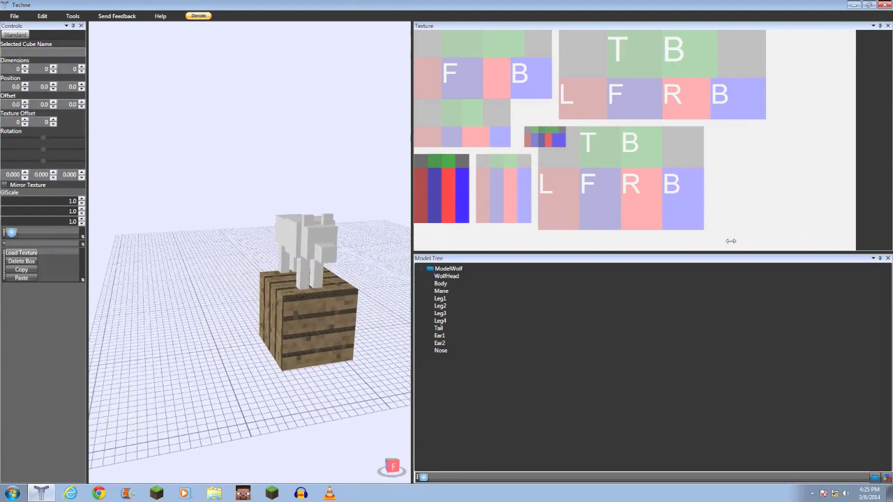
- Widen the texture panel and select the mane, body and fourth leg cubes to view their texture regions
{"action": "left_click_drag", "start_coordinate": [342, 246], "coordinate": [339, 260]}
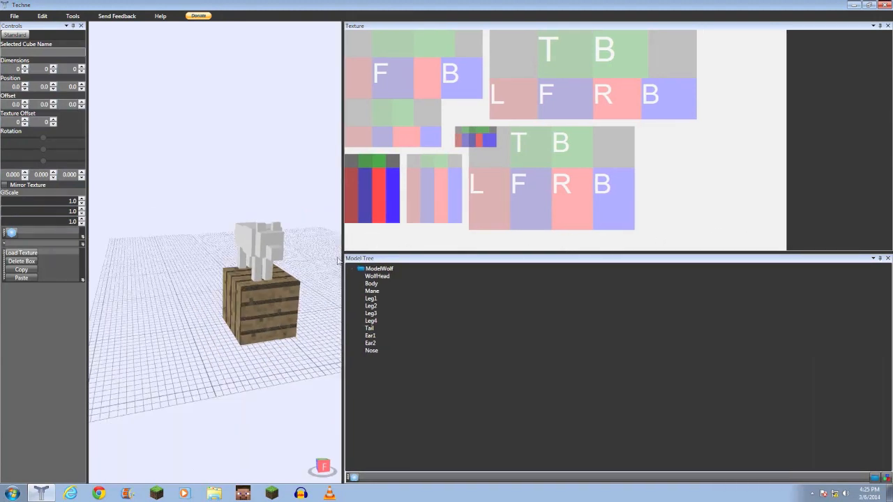
{"action": "left_click", "coordinate": [372, 291]}
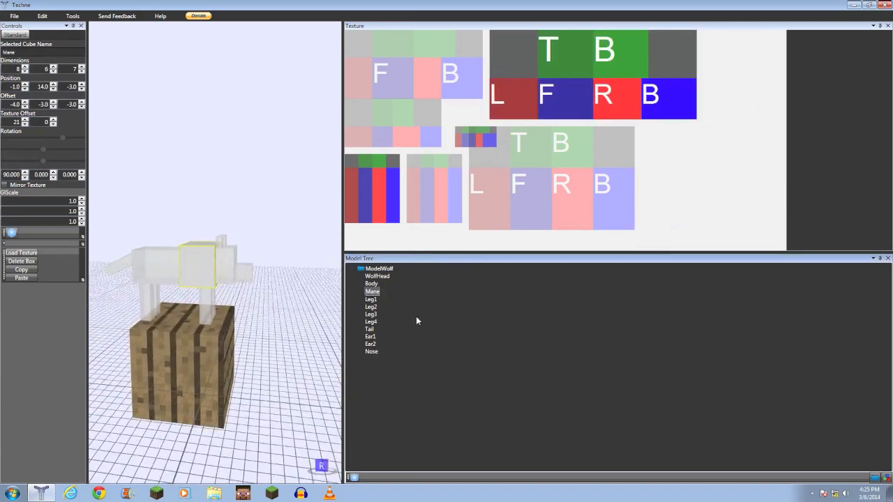
{"action": "left_click", "coordinate": [370, 283]}
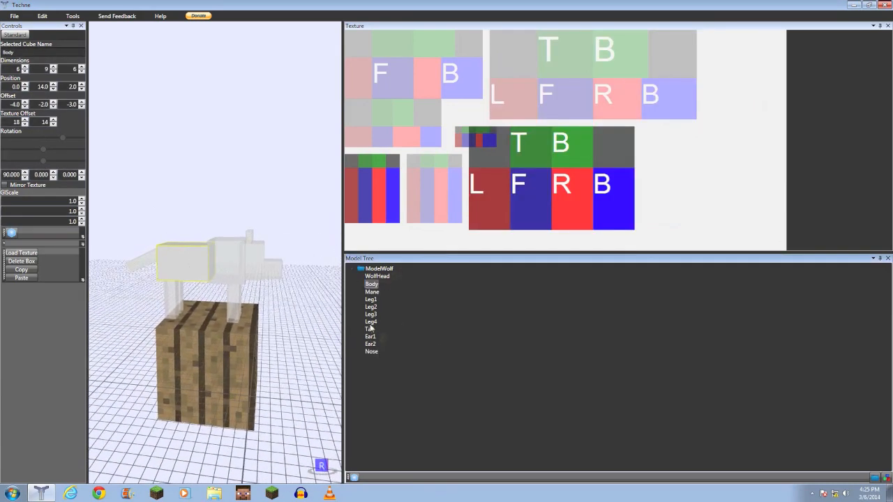
{"action": "left_click", "coordinate": [370, 321]}
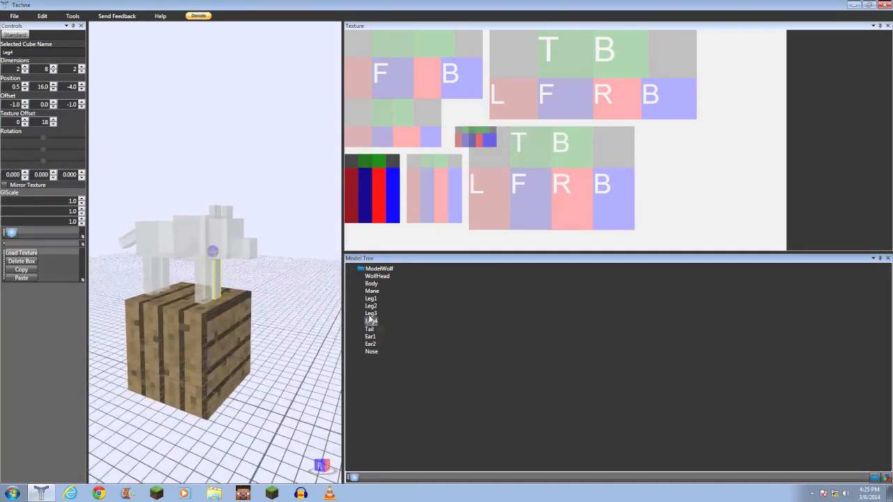
- Select the first leg, tail, second ear and nose cubes to view their texture regions
{"action": "left_click", "coordinate": [371, 298]}
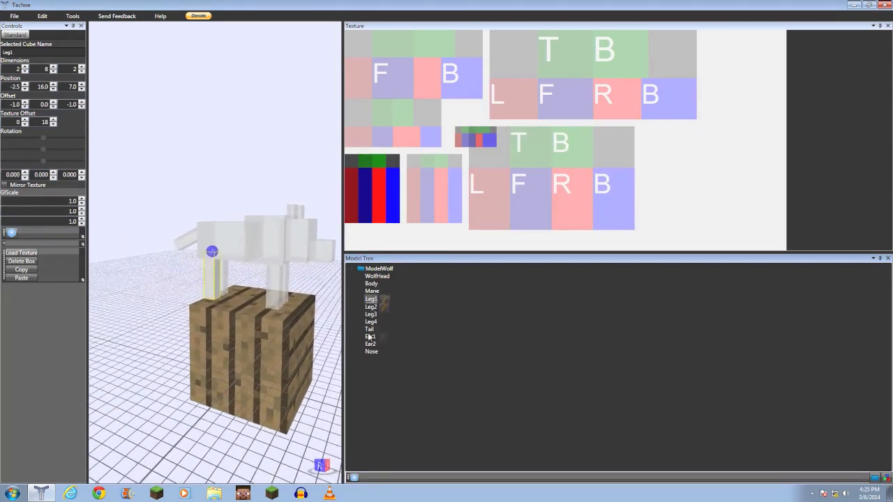
{"action": "left_click", "coordinate": [369, 328]}
{"action": "left_click", "coordinate": [371, 343]}
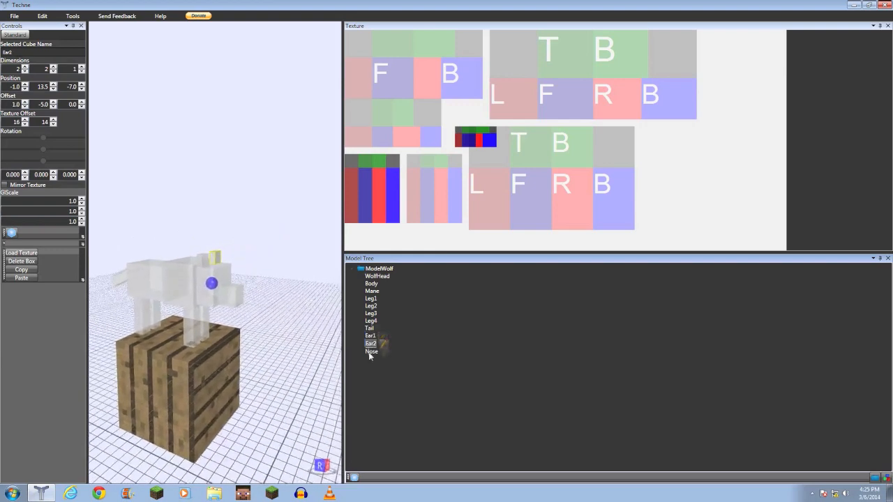
{"action": "left_click", "coordinate": [370, 352]}
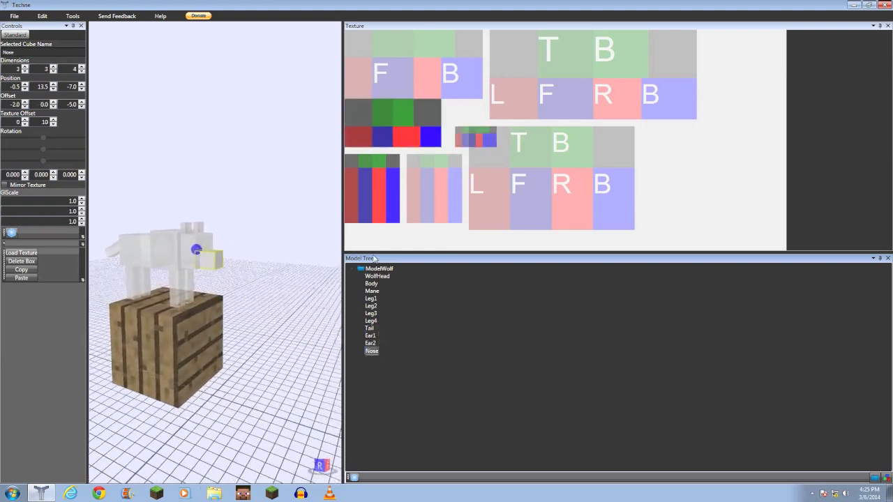
- Orbit around the wolf and select its two ears, in the viewport and in the model tree, to compare their texture regions
{"action": "right_click_drag", "start_coordinate": [193, 348], "coordinate": [248, 284]}
{"action": "left_click", "coordinate": [227, 261]}
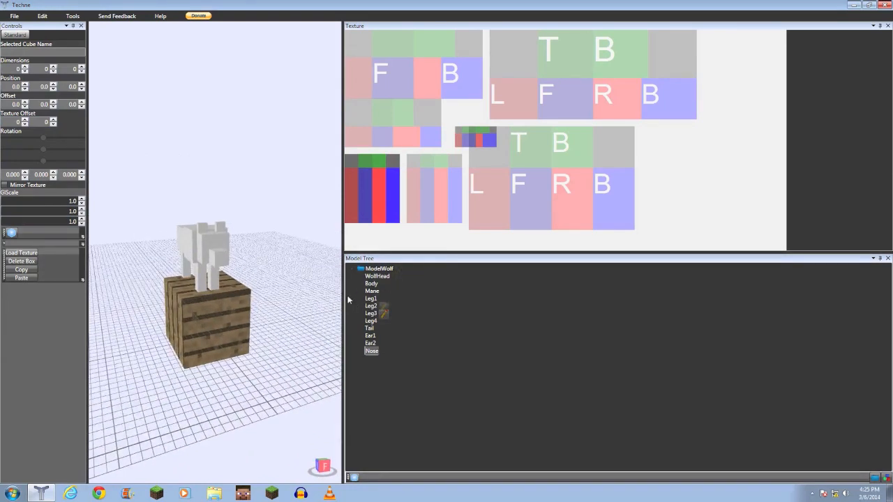
{"action": "scroll", "coordinate": [235, 301], "scroll_direction": "down", "scroll_amount": 1}
{"action": "middle_click_drag", "start_coordinate": [235, 301], "coordinate": [202, 256]}
{"action": "scroll", "coordinate": [283, 297], "scroll_direction": "up", "scroll_amount": 3}
{"action": "scroll", "coordinate": [283, 296], "scroll_direction": "up", "scroll_amount": 2}
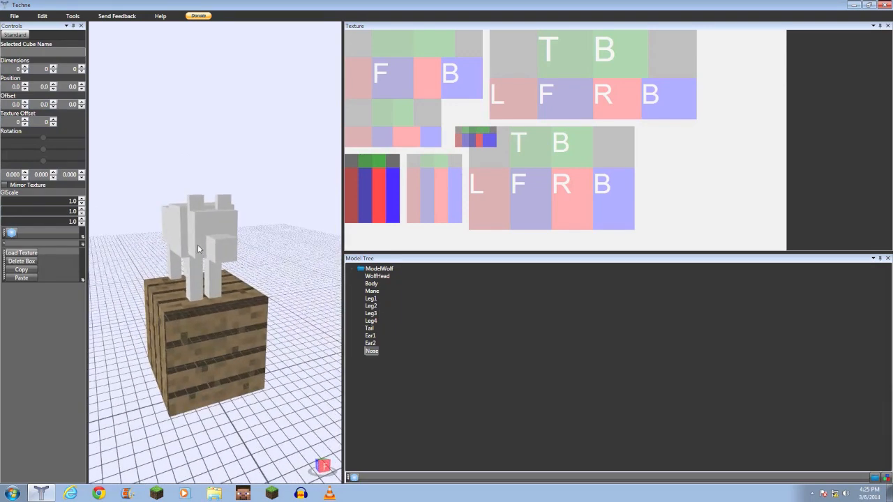
{"action": "left_click", "coordinate": [198, 244]}
{"action": "right_click_drag", "start_coordinate": [215, 252], "coordinate": [217, 291]}
{"action": "mouse_move", "coordinate": [246, 258]}
{"action": "right_mouse_down"}
{"action": "mouse_move", "coordinate": [206, 259]}
{"action": "mouse_move", "coordinate": [246, 259]}
{"action": "right_mouse_up"}
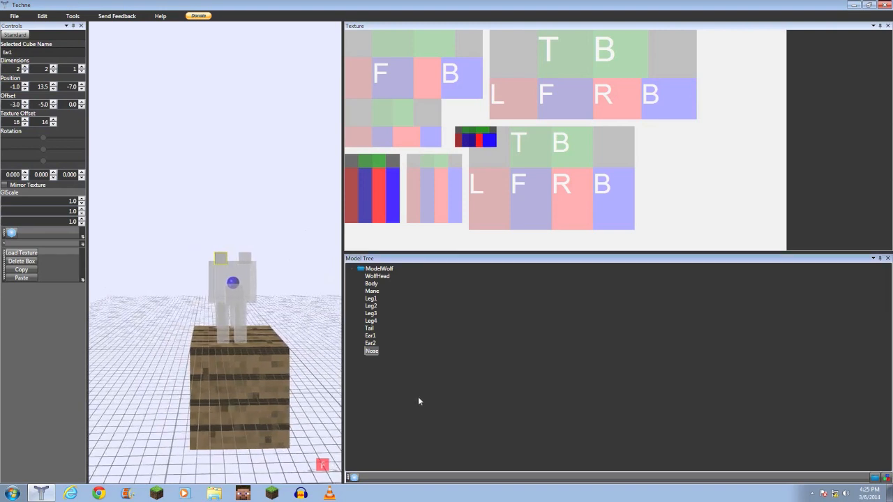
{"action": "left_click", "coordinate": [245, 258]}
{"action": "left_click", "coordinate": [370, 336]}
{"action": "left_click", "coordinate": [370, 344]}
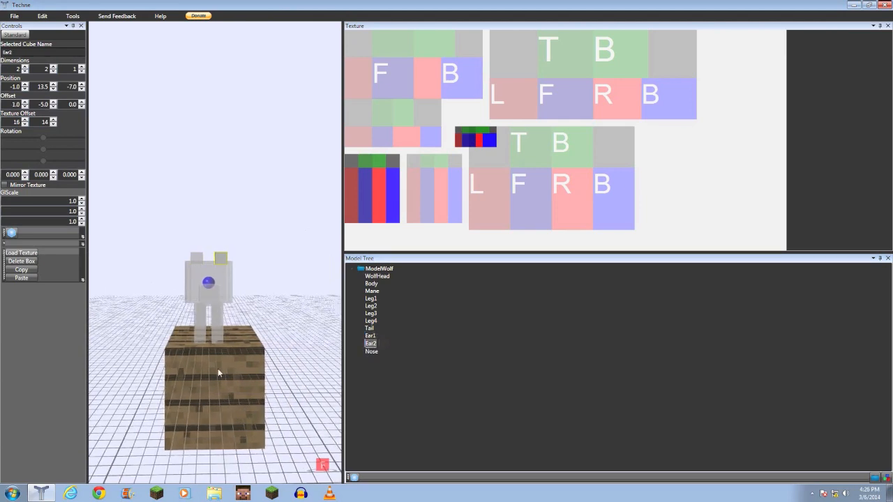
{"action": "mouse_move", "coordinate": [211, 360]}
{"action": "right_mouse_down"}
{"action": "mouse_move", "coordinate": [282, 371]}
{"action": "mouse_move", "coordinate": [210, 361]}
{"action": "mouse_move", "coordinate": [244, 366]}
{"action": "mouse_move", "coordinate": [206, 375]}
{"action": "mouse_move", "coordinate": [227, 355]}
{"action": "mouse_move", "coordinate": [268, 358]}
{"action": "mouse_move", "coordinate": [281, 373]}
{"action": "mouse_move", "coordinate": [132, 377]}
{"action": "mouse_move", "coordinate": [259, 370]}
{"action": "mouse_move", "coordinate": [300, 385]}
{"action": "mouse_move", "coordinate": [249, 359]}
{"action": "mouse_move", "coordinate": [143, 343]}
{"action": "mouse_move", "coordinate": [141, 381]}
{"action": "mouse_move", "coordinate": [213, 355]}
{"action": "right_mouse_up"}
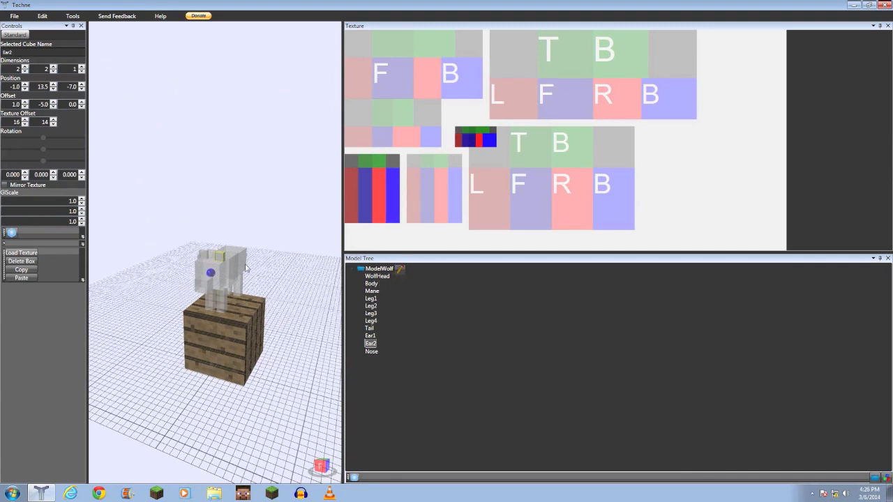
- Shrink the texture panel so the 3D viewport fills most of the window around the wolf
{"action": "scroll", "coordinate": [245, 261], "scroll_direction": "up", "scroll_amount": 3}
{"action": "left_click", "coordinate": [232, 211]}
{"action": "scroll", "coordinate": [231, 212], "scroll_direction": "down", "scroll_amount": 3}
{"action": "right_click_drag", "start_coordinate": [229, 234], "coordinate": [277, 256]}
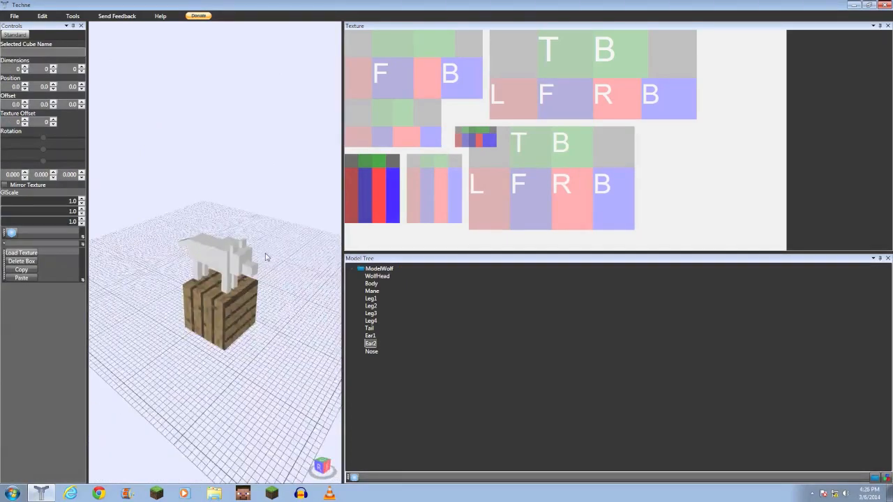
{"action": "right_click_drag", "start_coordinate": [225, 290], "coordinate": [167, 294]}
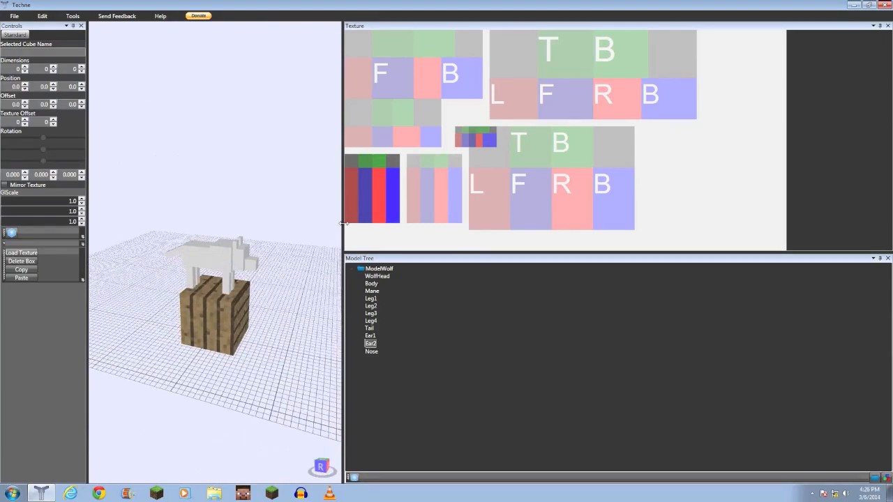
{"action": "left_click_drag", "start_coordinate": [729, 244], "coordinate": [728, 246]}
{"action": "scroll", "coordinate": [459, 304], "scroll_direction": "down", "scroll_amount": 2}
{"action": "right_click_drag", "start_coordinate": [460, 303], "coordinate": [430, 262]}
{"action": "middle_click_drag", "start_coordinate": [430, 263], "coordinate": [315, 231]}
{"action": "scroll", "coordinate": [316, 231], "scroll_direction": "up", "scroll_amount": 3}
{"action": "right_click_drag", "start_coordinate": [316, 231], "coordinate": [174, 261]}
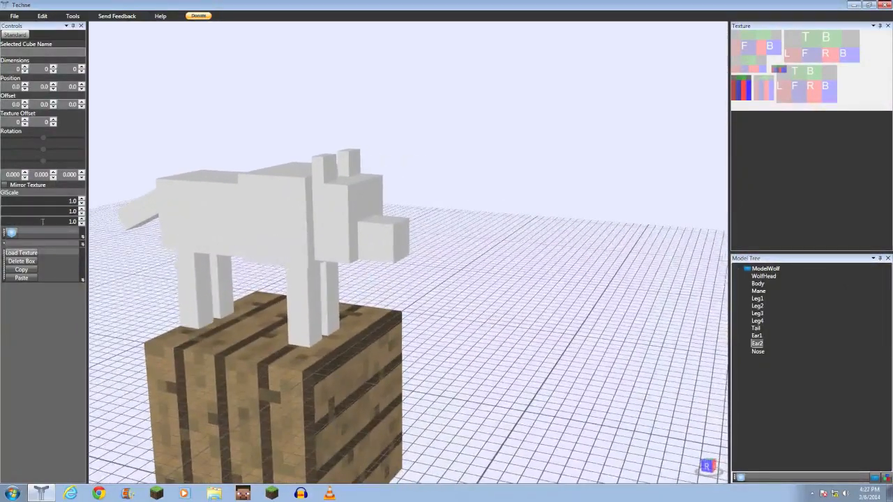
- Add a new box to the model and orbit and zoom around it
{"action": "left_click", "coordinate": [11, 234]}
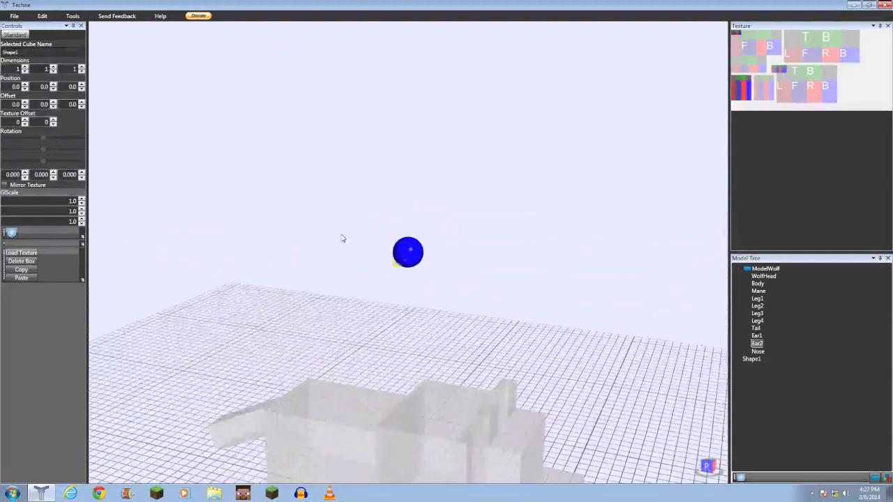
{"action": "right_click_drag", "start_coordinate": [272, 251], "coordinate": [227, 258]}
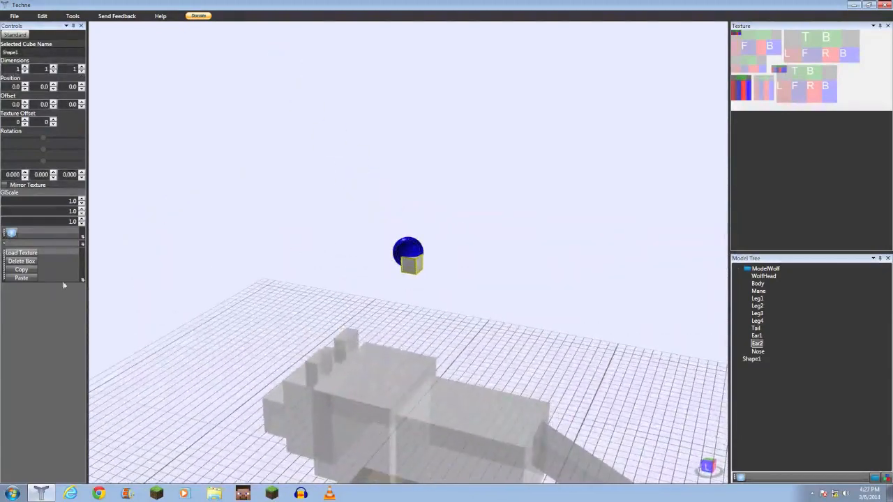
{"action": "right_click_drag", "start_coordinate": [380, 276], "coordinate": [409, 277]}
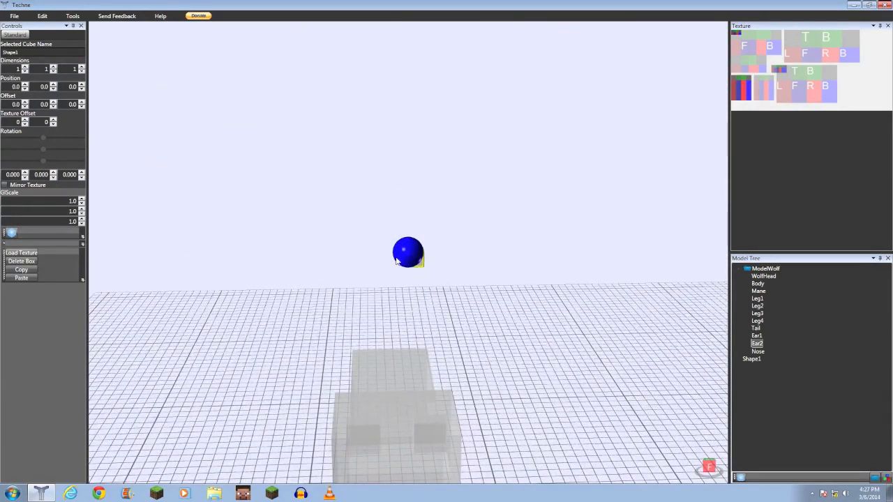
{"action": "mouse_move", "coordinate": [396, 261]}
{"action": "right_mouse_down"}
{"action": "mouse_move", "coordinate": [397, 281]}
{"action": "mouse_move", "coordinate": [350, 295]}
{"action": "mouse_move", "coordinate": [302, 263]}
{"action": "mouse_move", "coordinate": [327, 251]}
{"action": "mouse_move", "coordinate": [381, 268]}
{"action": "right_mouse_up"}
{"action": "scroll", "coordinate": [374, 268], "scroll_direction": "up", "scroll_amount": 5}
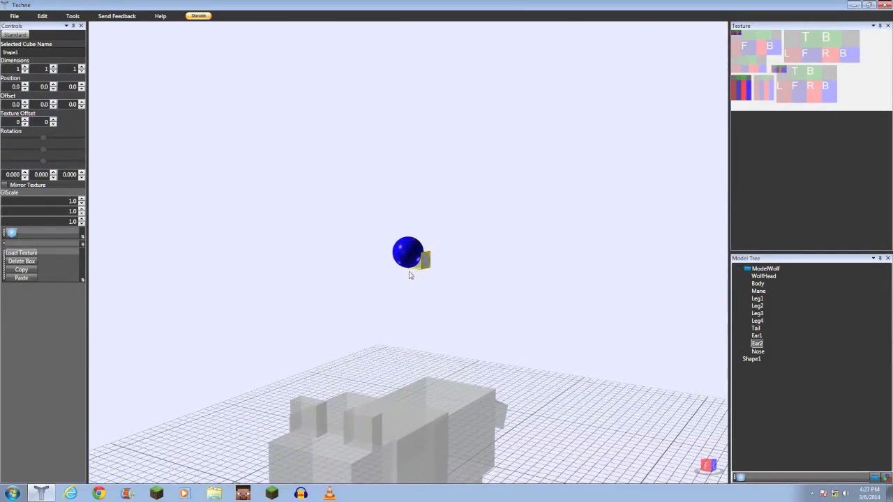
{"action": "scroll", "coordinate": [406, 288], "scroll_direction": "down", "scroll_amount": 10}
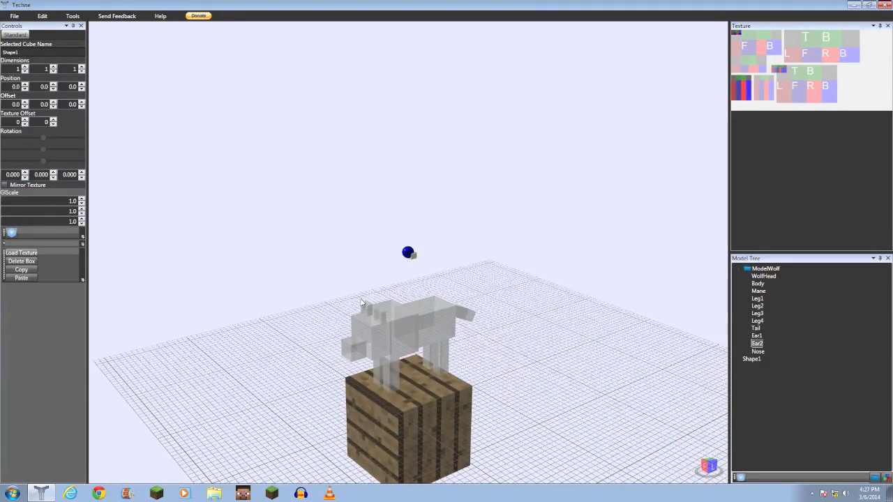
{"action": "scroll", "coordinate": [401, 281], "scroll_direction": "up", "scroll_amount": 5}
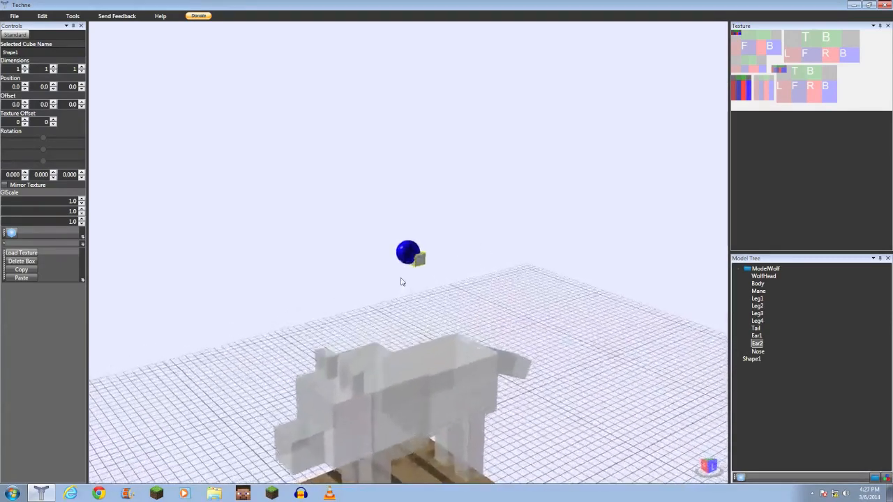
{"action": "scroll", "coordinate": [401, 282], "scroll_direction": "up", "scroll_amount": 3}
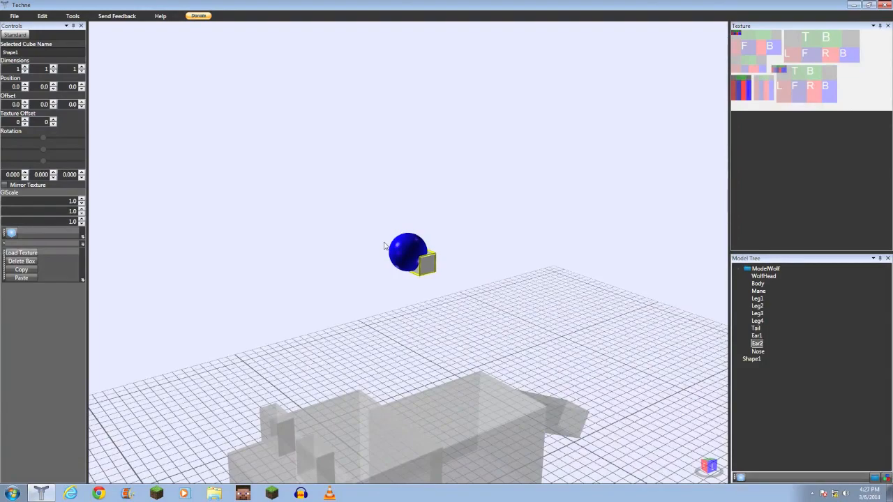
{"action": "right_click_drag", "start_coordinate": [286, 278], "coordinate": [202, 255]}
{"action": "right_click_drag", "start_coordinate": [339, 242], "coordinate": [376, 258]}
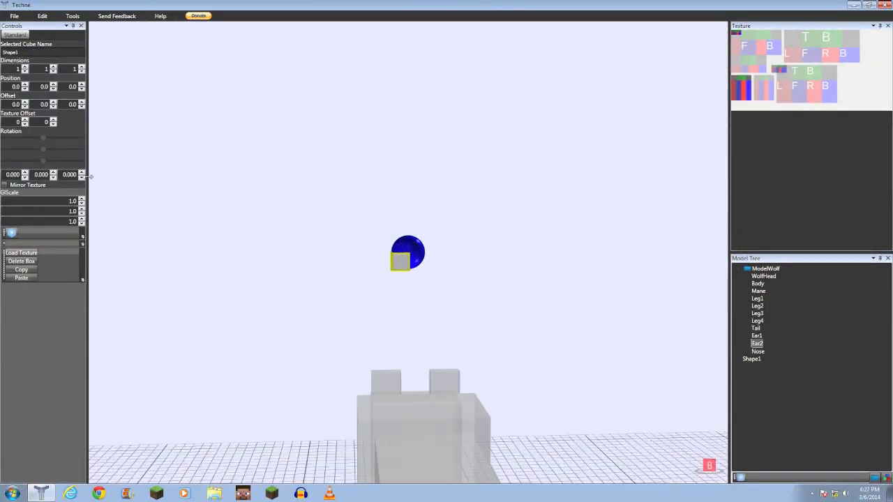
- Stretch the new box's first dimension to 10 and step it back down to 1
{"action": "left_click", "coordinate": [25, 67]}
{"action": "left_click", "coordinate": [25, 66]}
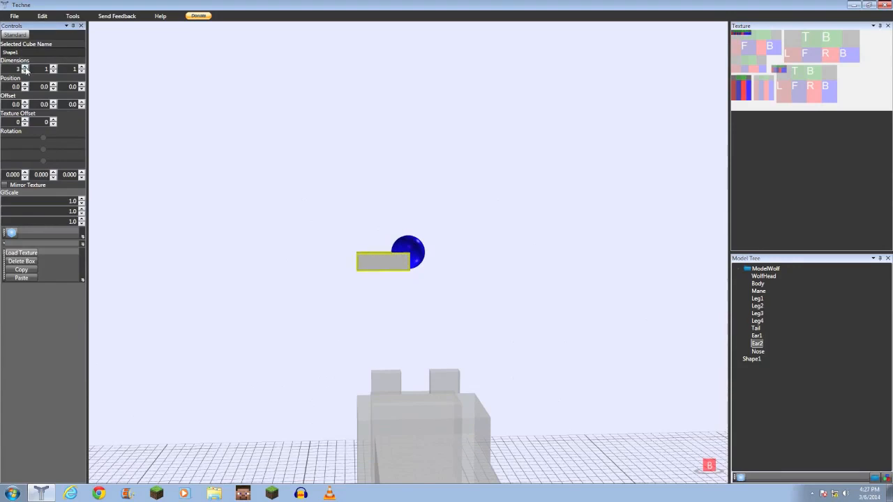
{"action": "left_click", "coordinate": [25, 67]}
{"action": "left_click", "coordinate": [25, 67]}
{"action": "left_click", "coordinate": [25, 67]}
{"action": "left_click", "coordinate": [25, 67]}
{"action": "left_click", "coordinate": [25, 67]}
{"action": "left_click", "coordinate": [25, 68]}
{"action": "left_click", "coordinate": [25, 67]}
{"action": "right_click_drag", "start_coordinate": [131, 197], "coordinate": [167, 227]}
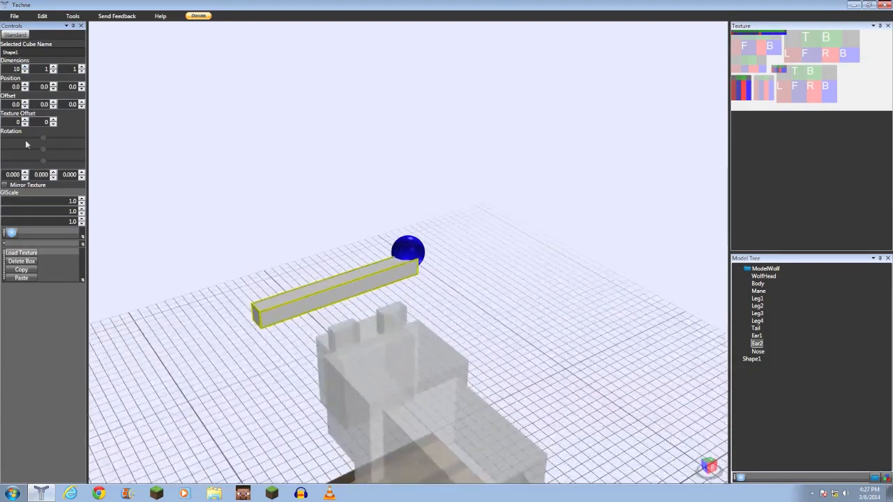
{"action": "left_click", "coordinate": [24, 72]}
{"action": "left_click", "coordinate": [24, 71]}
{"action": "left_click", "coordinate": [24, 71]}
{"action": "left_click", "coordinate": [24, 71]}
{"action": "left_click", "coordinate": [25, 71]}
{"action": "left_click", "coordinate": [24, 71]}
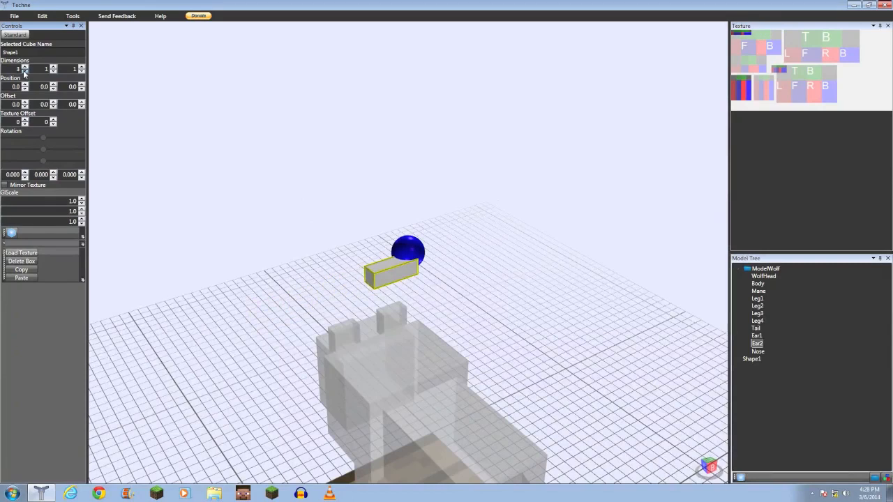
{"action": "left_click", "coordinate": [25, 71]}
{"action": "left_click", "coordinate": [24, 71]}
{"action": "left_click", "coordinate": [25, 72]}
- Increase the box's second and third dimensions, the third to 7, and return both to 1
{"action": "left_click", "coordinate": [53, 68]}
{"action": "left_click", "coordinate": [53, 69]}
{"action": "left_click", "coordinate": [53, 68]}
{"action": "left_click", "coordinate": [53, 68]}
{"action": "left_click", "coordinate": [53, 68]}
{"action": "left_click", "coordinate": [53, 68]}
{"action": "left_click", "coordinate": [53, 71]}
{"action": "left_click", "coordinate": [52, 72]}
{"action": "left_click", "coordinate": [52, 72]}
{"action": "left_click", "coordinate": [53, 72]}
{"action": "left_click", "coordinate": [53, 72]}
{"action": "left_click", "coordinate": [53, 72]}
{"action": "left_click", "coordinate": [81, 67]}
{"action": "left_click", "coordinate": [81, 67]}
{"action": "left_click", "coordinate": [81, 67]}
{"action": "left_click", "coordinate": [81, 67]}
{"action": "left_click", "coordinate": [81, 67]}
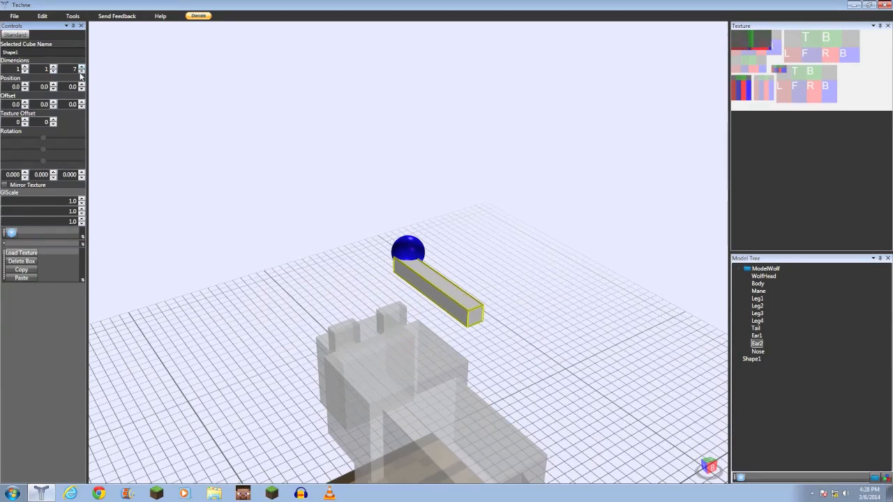
{"action": "left_click", "coordinate": [81, 72]}
{"action": "left_click", "coordinate": [81, 72]}
{"action": "left_click", "coordinate": [81, 72]}
{"action": "left_click", "coordinate": [81, 71]}
{"action": "left_click", "coordinate": [80, 72]}
- Set the new box's first position coordinate to -2.0
{"action": "right_click_drag", "start_coordinate": [149, 160], "coordinate": [306, 154]}
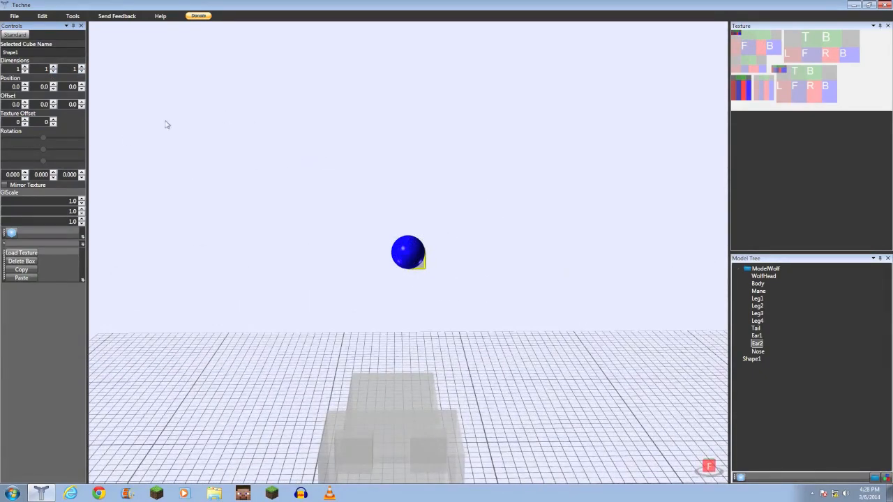
{"action": "right_click_drag", "start_coordinate": [316, 266], "coordinate": [288, 248]}
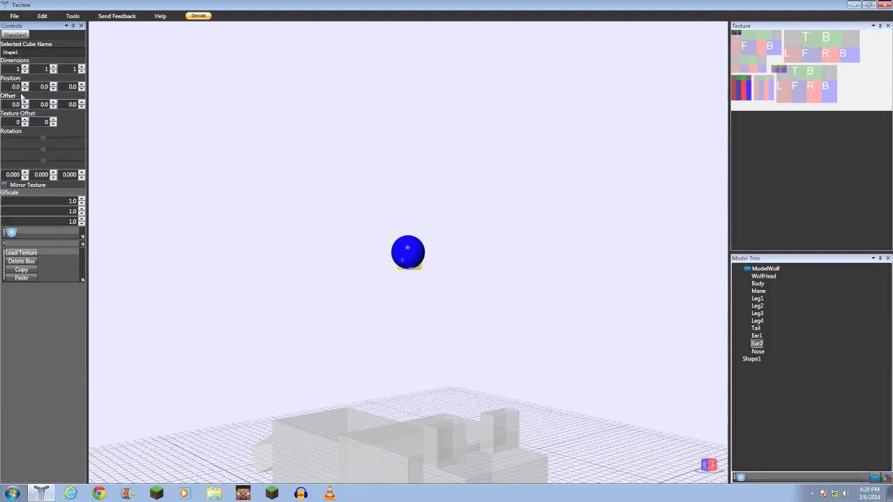
{"action": "left_click", "coordinate": [25, 84]}
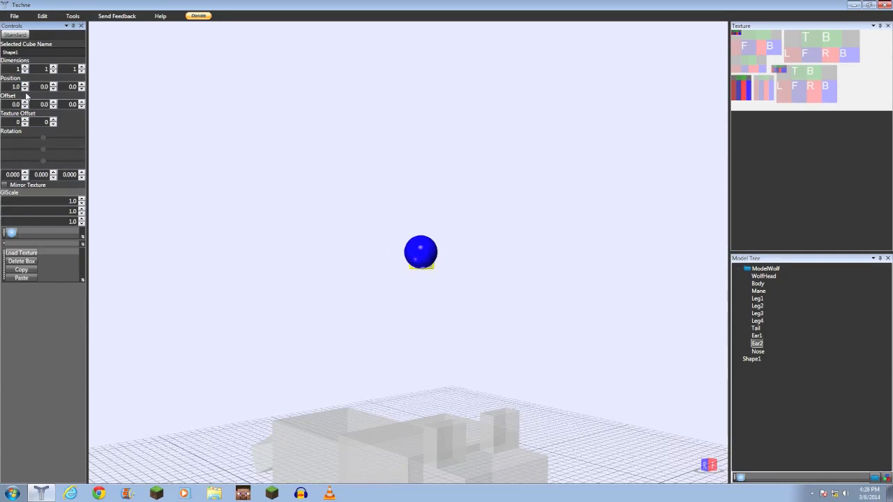
{"action": "left_click", "coordinate": [26, 89]}
{"action": "left_click", "coordinate": [26, 89]}
{"action": "left_click", "coordinate": [26, 89]}
{"action": "right_click_drag", "start_coordinate": [289, 281], "coordinate": [440, 316]}
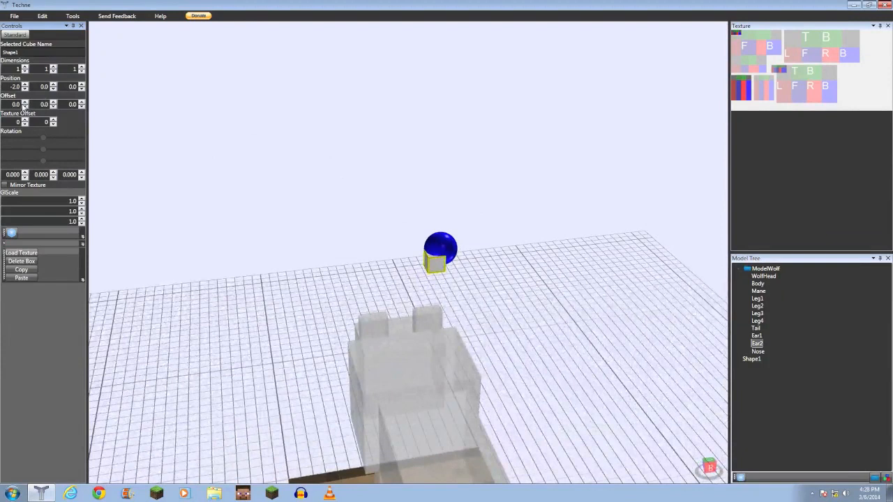
- Raise the box's first offset value to 4.0, then step it back down to 0.0 and deselect the box
{"action": "left_click", "coordinate": [26, 101]}
{"action": "left_click", "coordinate": [25, 102]}
{"action": "left_click", "coordinate": [26, 102]}
{"action": "left_click", "coordinate": [26, 102]}
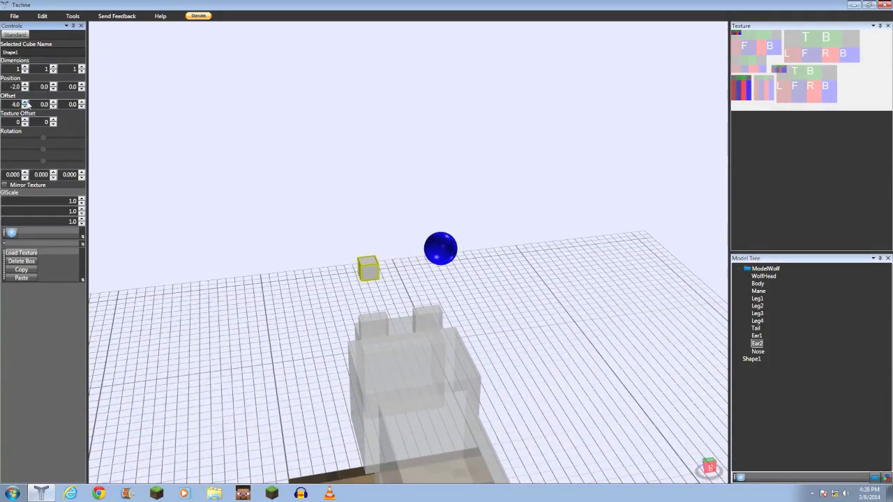
{"action": "left_click", "coordinate": [26, 106]}
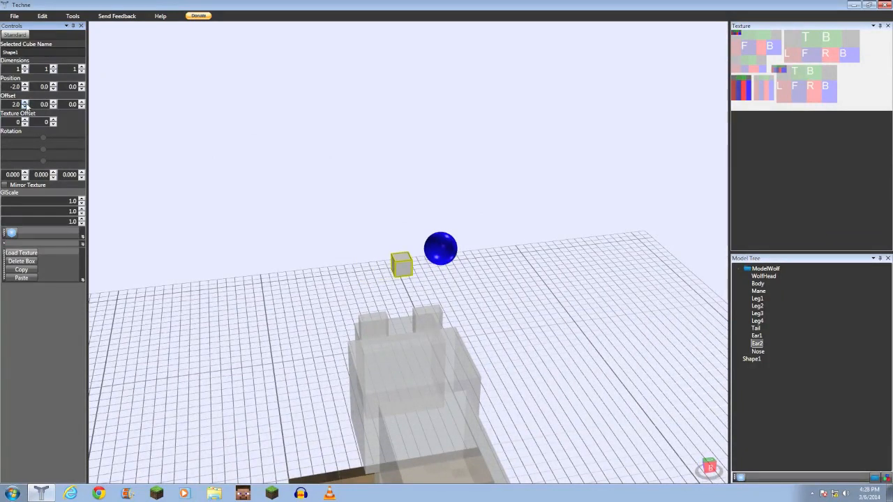
{"action": "left_click", "coordinate": [25, 102]}
{"action": "left_click", "coordinate": [25, 106]}
{"action": "left_click", "coordinate": [26, 107]}
{"action": "left_click", "coordinate": [26, 107]}
{"action": "left_click", "coordinate": [25, 107]}
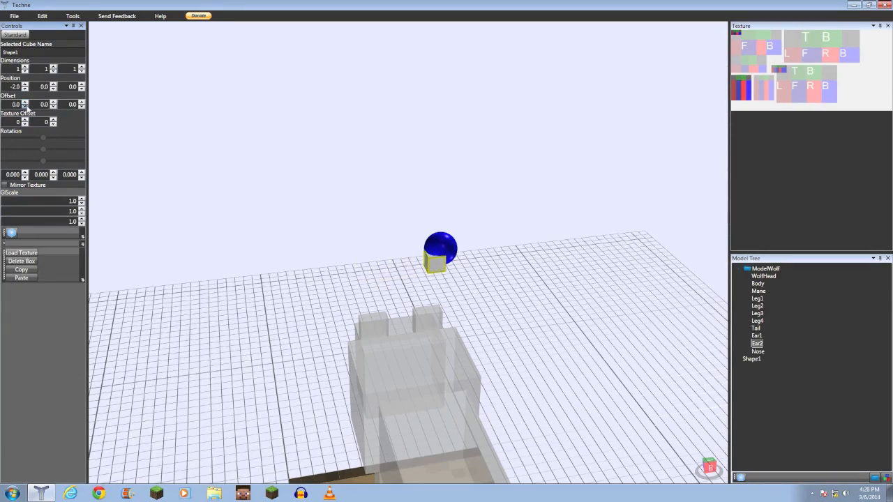
{"action": "right_click_drag", "start_coordinate": [137, 189], "coordinate": [291, 227]}
{"action": "left_click", "coordinate": [432, 295]}
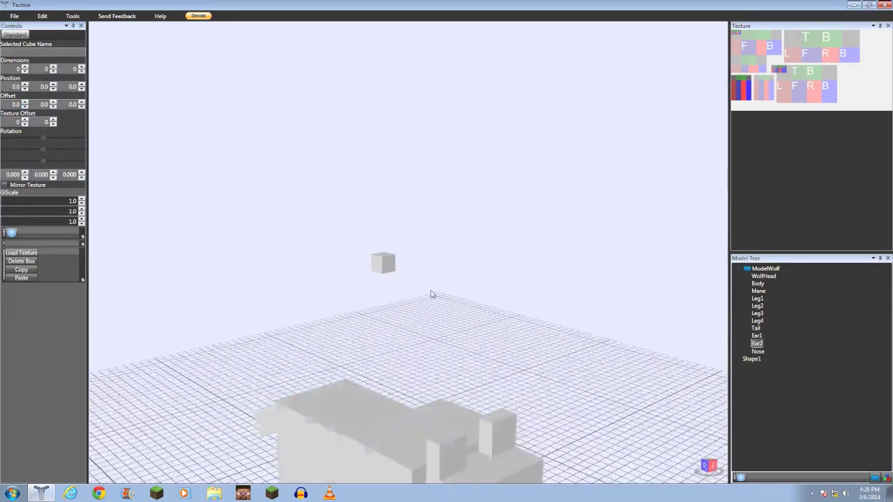
- Select the new box and set its third position coordinate to -8.0
{"action": "left_click", "coordinate": [391, 274]}
{"action": "right_click_drag", "start_coordinate": [391, 274], "coordinate": [432, 359]}
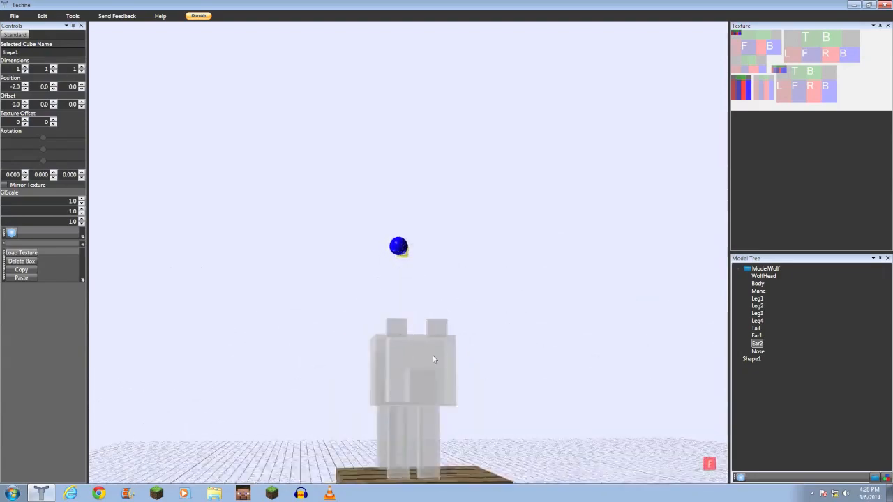
{"action": "right_click_drag", "start_coordinate": [422, 326], "coordinate": [419, 205]}
{"action": "scroll", "coordinate": [397, 336], "scroll_direction": "up", "scroll_amount": 2}
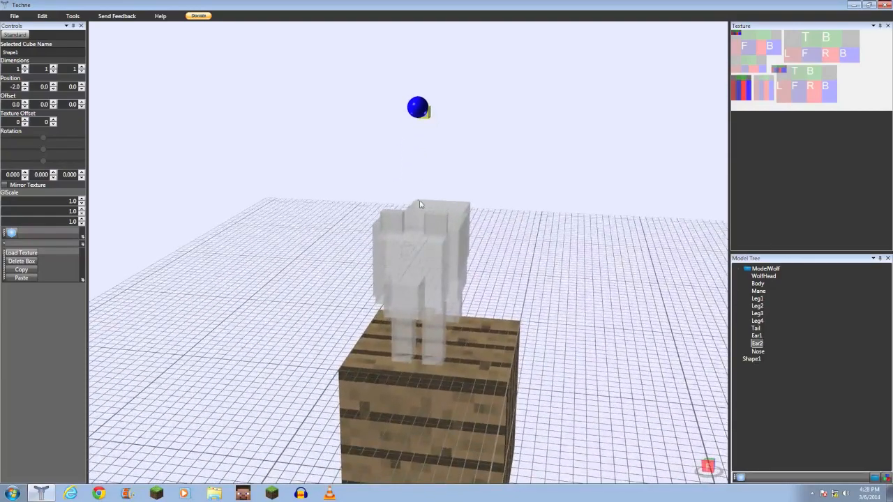
{"action": "left_click", "coordinate": [53, 89]}
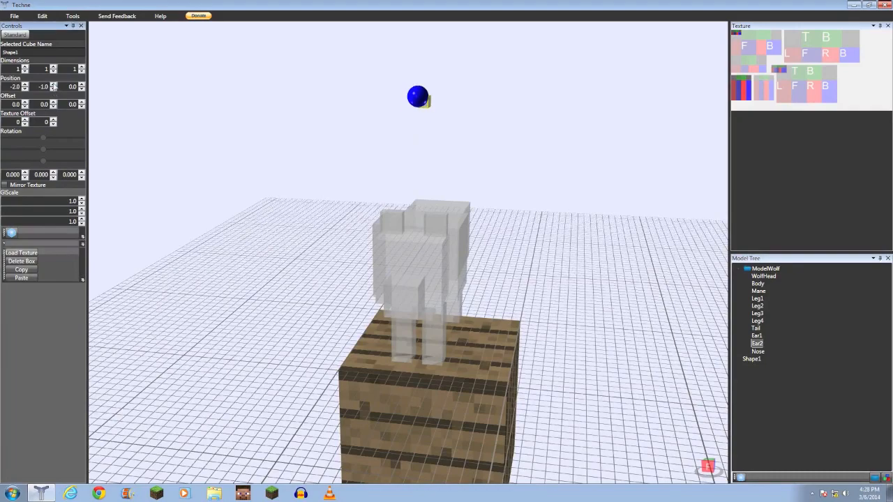
{"action": "left_click", "coordinate": [53, 84]}
{"action": "left_click", "coordinate": [81, 89]}
{"action": "left_click", "coordinate": [82, 89]}
{"action": "left_click", "coordinate": [81, 90]}
{"action": "left_click", "coordinate": [81, 89]}
{"action": "left_click", "coordinate": [82, 89]}
{"action": "left_click", "coordinate": [82, 89]}
{"action": "left_click", "coordinate": [81, 90]}
{"action": "left_click", "coordinate": [82, 89]}
{"action": "right_click_drag", "start_coordinate": [309, 180], "coordinate": [125, 115]}
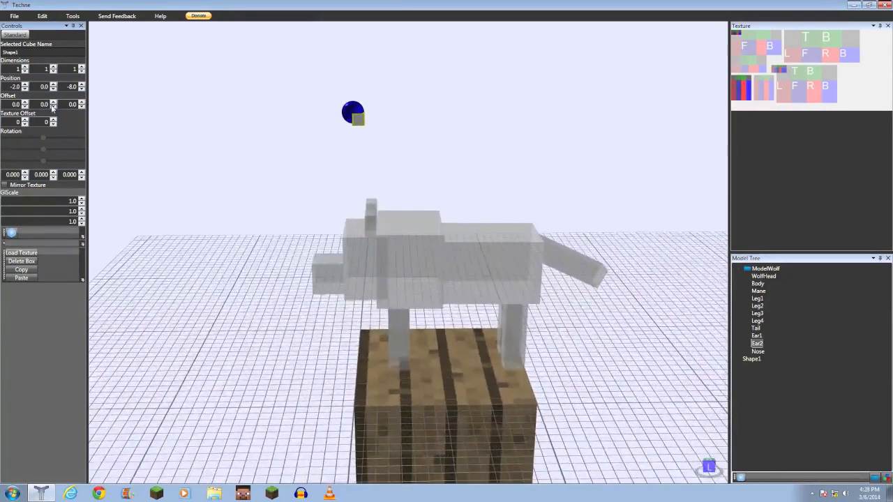
- Set the box's first two position coordinates to -1.0 and 11.0
{"action": "left_click_drag", "start_coordinate": [54, 85], "coordinate": [54, 87]}
{"action": "right_click_drag", "start_coordinate": [249, 151], "coordinate": [340, 151]}
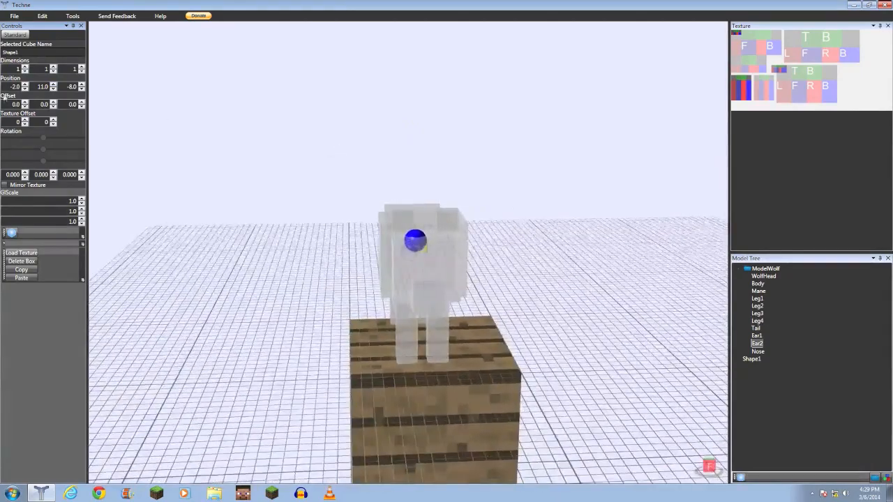
{"action": "left_click", "coordinate": [25, 85]}
{"action": "right_click_drag", "start_coordinate": [317, 207], "coordinate": [360, 223]}
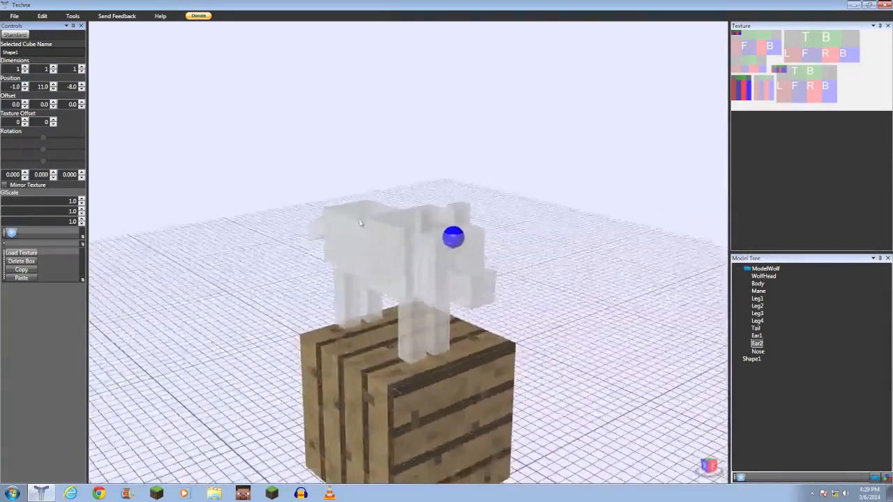
{"action": "right_click_drag", "start_coordinate": [413, 239], "coordinate": [347, 247]}
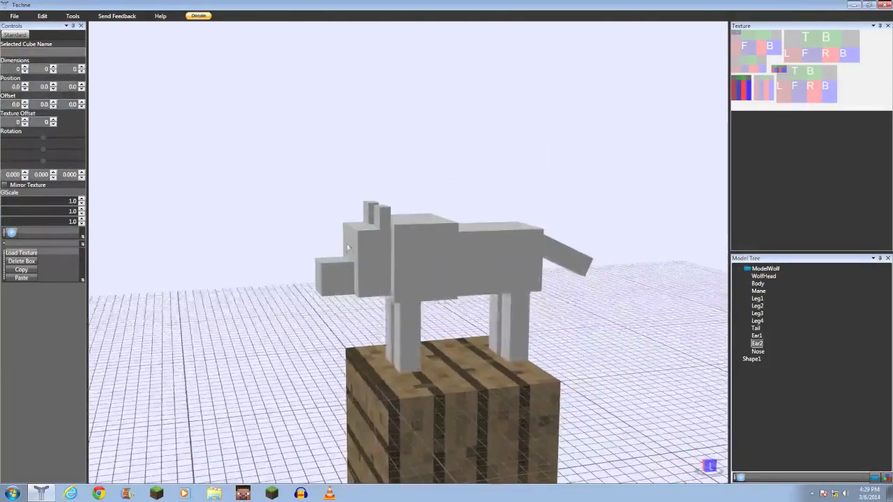
- Reselect Shape1 and set its first two offset values to -1.0 and -2.0
{"action": "left_click", "coordinate": [751, 358]}
{"action": "right_click_drag", "start_coordinate": [380, 273], "coordinate": [403, 268]}
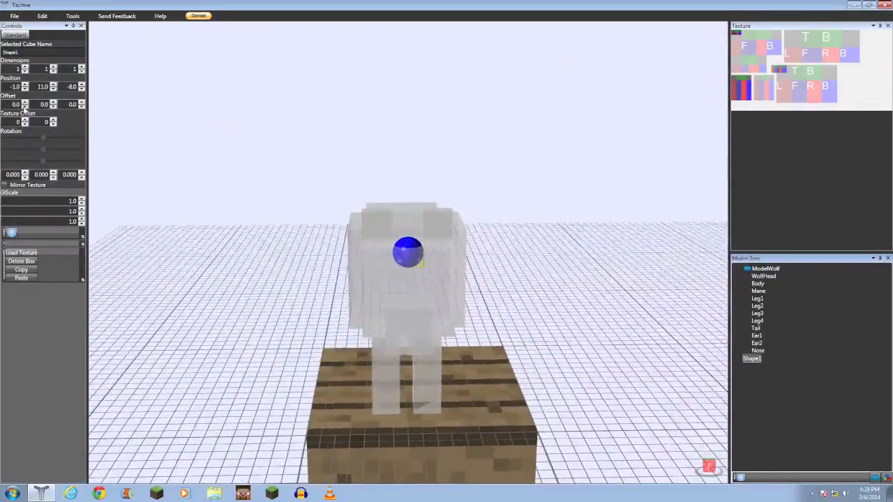
{"action": "left_click", "coordinate": [25, 107]}
{"action": "left_click", "coordinate": [53, 107]}
{"action": "left_click", "coordinate": [53, 106]}
{"action": "mouse_move", "coordinate": [241, 193]}
{"action": "right_mouse_down"}
{"action": "mouse_move", "coordinate": [141, 185]}
{"action": "mouse_move", "coordinate": [111, 167]}
{"action": "right_mouse_up"}
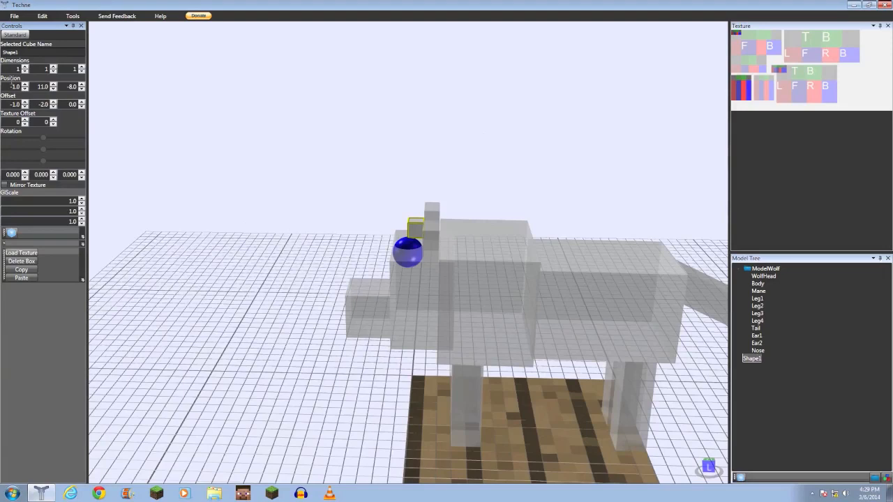
- Set the box's third dimension to 4 and its third offset to -3.0
{"action": "left_click", "coordinate": [25, 66]}
{"action": "left_click", "coordinate": [25, 71]}
{"action": "left_click", "coordinate": [82, 67]}
{"action": "left_click", "coordinate": [82, 66]}
{"action": "left_click", "coordinate": [81, 67]}
{"action": "left_click", "coordinate": [82, 108]}
{"action": "left_click", "coordinate": [82, 107]}
{"action": "left_click", "coordinate": [81, 107]}
{"action": "left_click_drag", "start_coordinate": [347, 193], "coordinate": [509, 257]}
- Set the box's first offset to -0.5 and its second offset to -1.0
{"action": "left_click", "coordinate": [25, 102]}
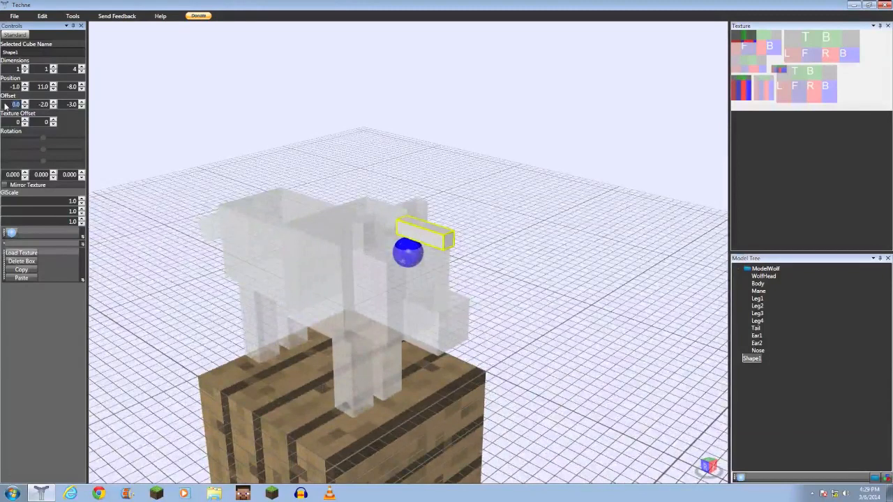
{"action": "key", "text": "Return"}
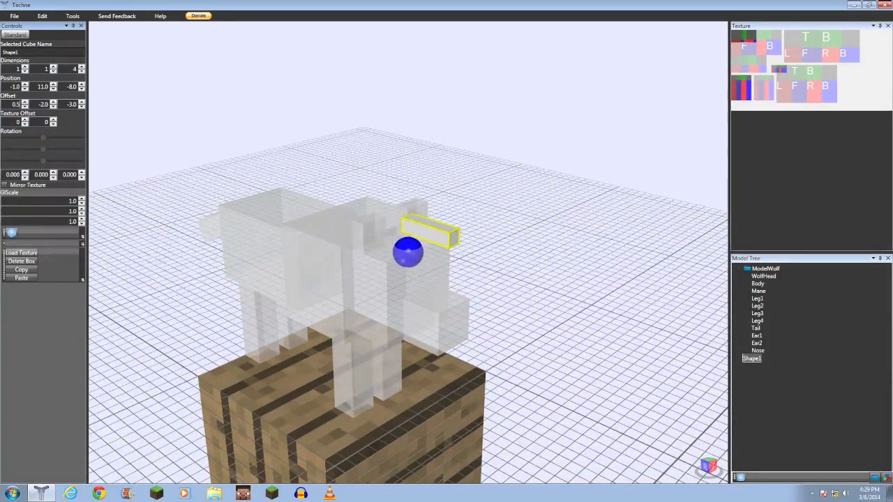
{"action": "left_click", "coordinate": [24, 107]}
{"action": "left_click_drag", "start_coordinate": [281, 218], "coordinate": [259, 227]}
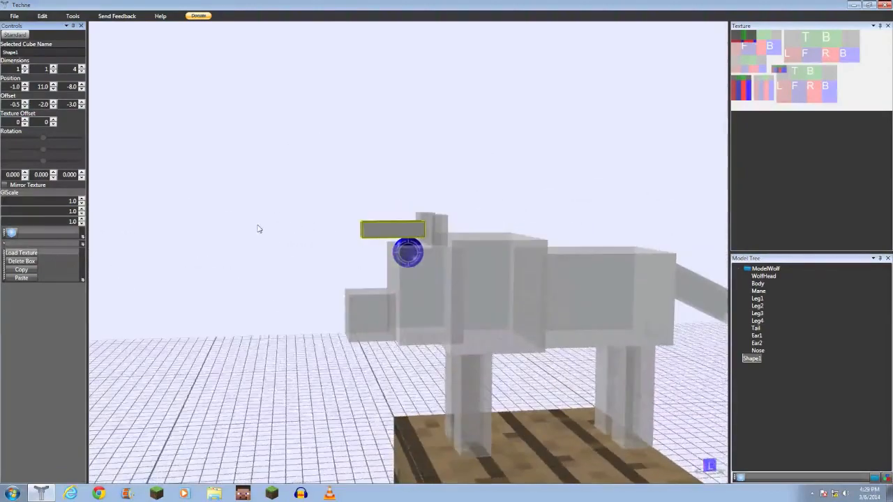
{"action": "left_click", "coordinate": [53, 102]}
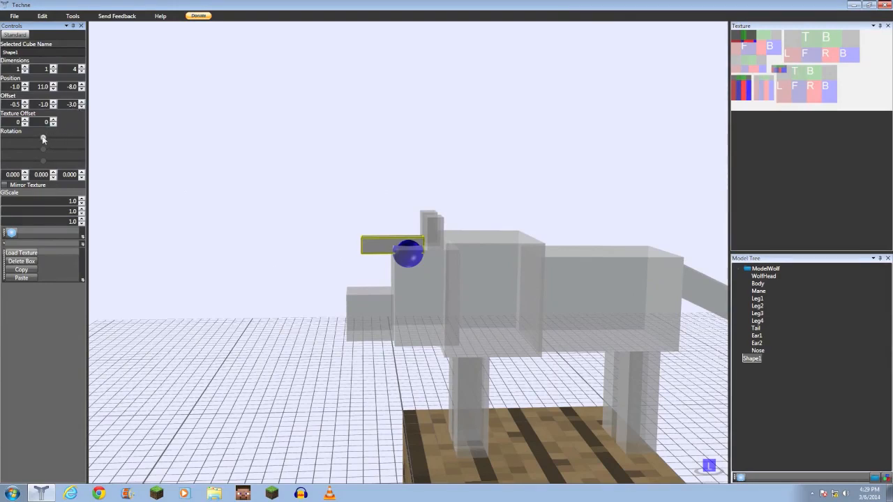
- Rotate the box with the rotation control, then reset all three rotation angles to 0
{"action": "left_click_drag", "start_coordinate": [42, 139], "coordinate": [39, 164]}
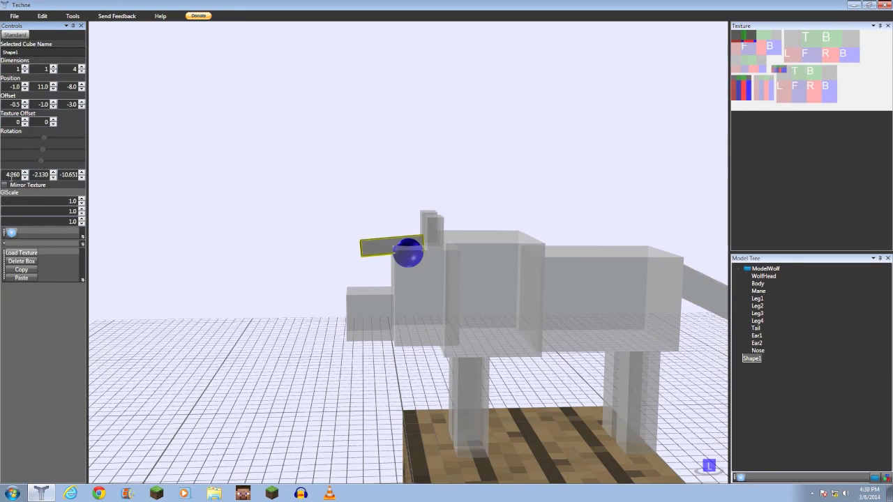
{"action": "type", "text": "0"}
{"action": "key", "text": "Return"}
{"action": "type", "text": "000"}
{"action": "key", "text": "Return"}
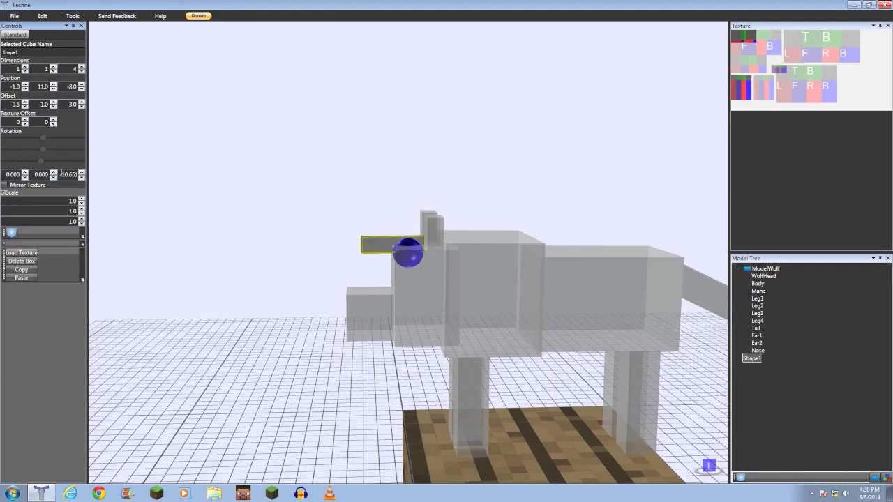
{"action": "type", "text": "0"}
{"action": "key", "text": "Return"}
- Lower the box's third offset to -4.0 and tilt it to a rotation of about -57.5
{"action": "left_click_drag", "start_coordinate": [265, 231], "coordinate": [320, 243]}
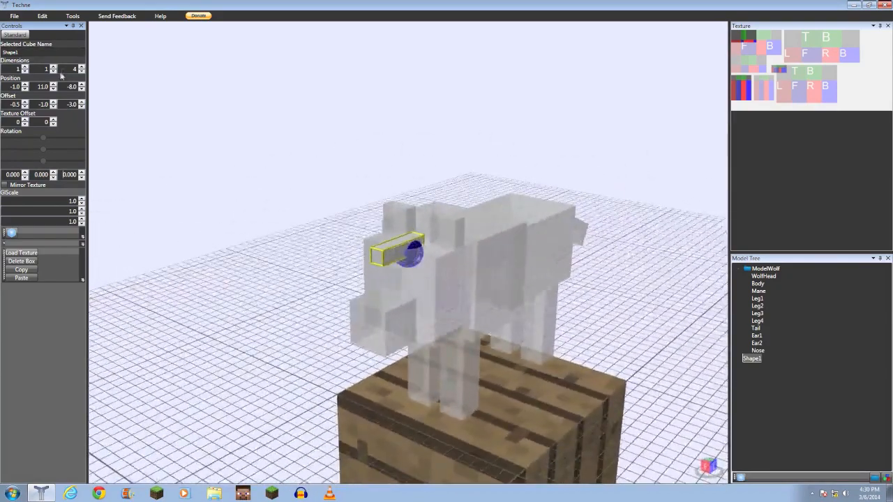
{"action": "left_click", "coordinate": [82, 107]}
{"action": "right_click_drag", "start_coordinate": [226, 201], "coordinate": [193, 192]}
{"action": "left_click_drag", "start_coordinate": [43, 139], "coordinate": [29, 141]}
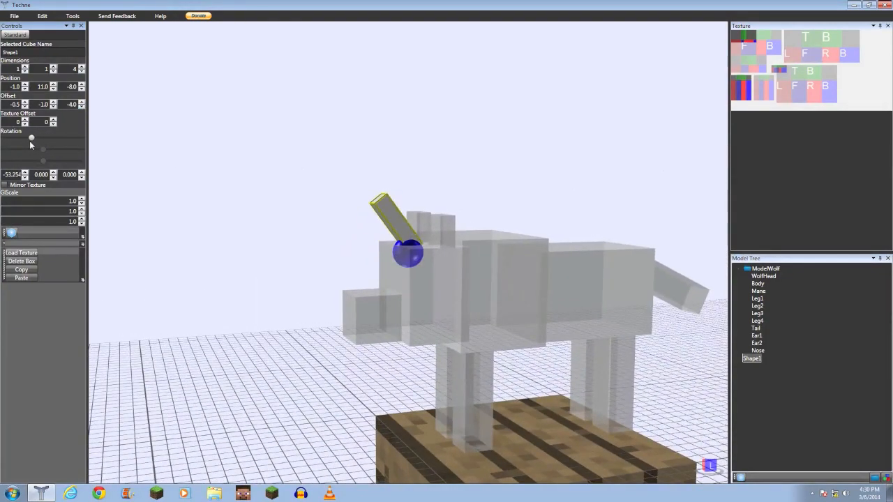
- Set the box's second offset to 0.0
{"action": "left_click", "coordinate": [82, 106]}
{"action": "left_click", "coordinate": [82, 102]}
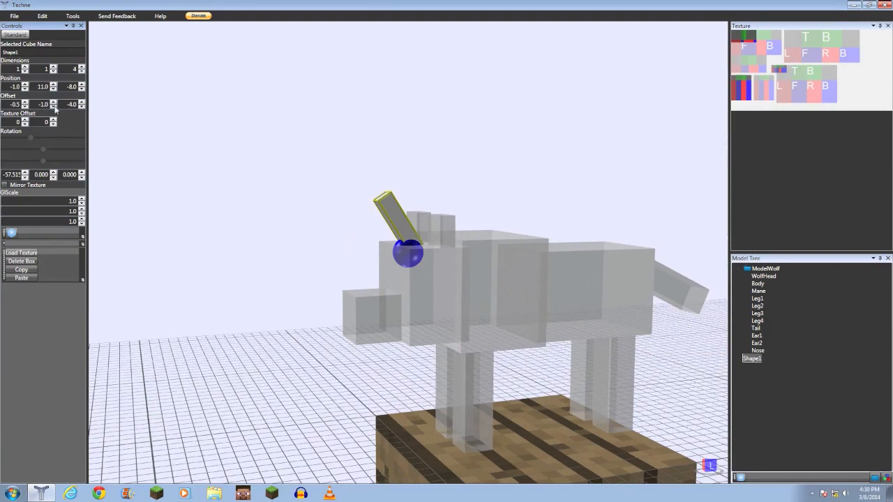
{"action": "left_click", "coordinate": [53, 102]}
{"action": "left_click_drag", "start_coordinate": [166, 194], "coordinate": [330, 223]}
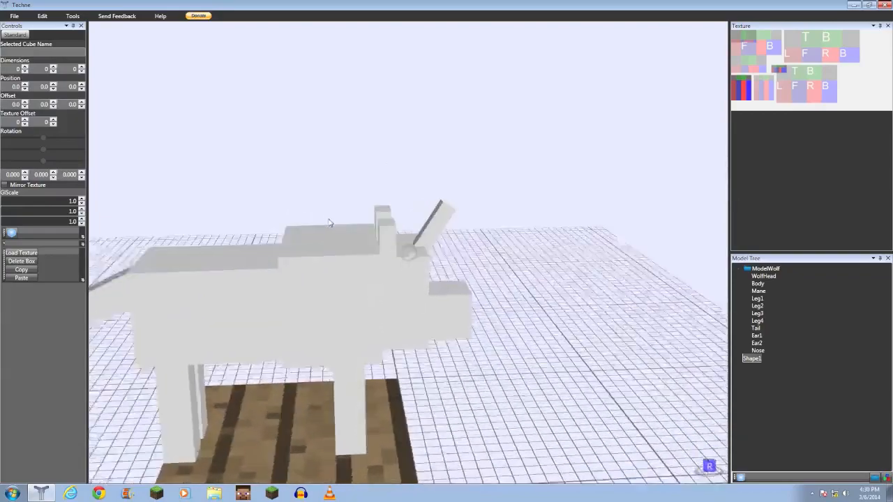
- Orbit around the model and alternately select the wolf's head and the new box to compare their positions
{"action": "left_click", "coordinate": [422, 241]}
{"action": "middle_click_drag", "start_coordinate": [489, 263], "coordinate": [429, 265]}
{"action": "mouse_move", "coordinate": [429, 265]}
{"action": "left_mouse_down"}
{"action": "mouse_move", "coordinate": [340, 232]}
{"action": "mouse_move", "coordinate": [367, 251]}
{"action": "mouse_move", "coordinate": [445, 265]}
{"action": "left_mouse_up"}
{"action": "right_click_drag", "start_coordinate": [444, 265], "coordinate": [380, 263]}
{"action": "middle_click_drag", "start_coordinate": [359, 256], "coordinate": [409, 295]}
{"action": "left_click", "coordinate": [412, 258]}
{"action": "right_click_drag", "start_coordinate": [409, 297], "coordinate": [397, 239]}
{"action": "left_click", "coordinate": [414, 243]}
{"action": "left_click_drag", "start_coordinate": [453, 225], "coordinate": [202, 253]}
{"action": "left_click_drag", "start_coordinate": [442, 279], "coordinate": [456, 255]}
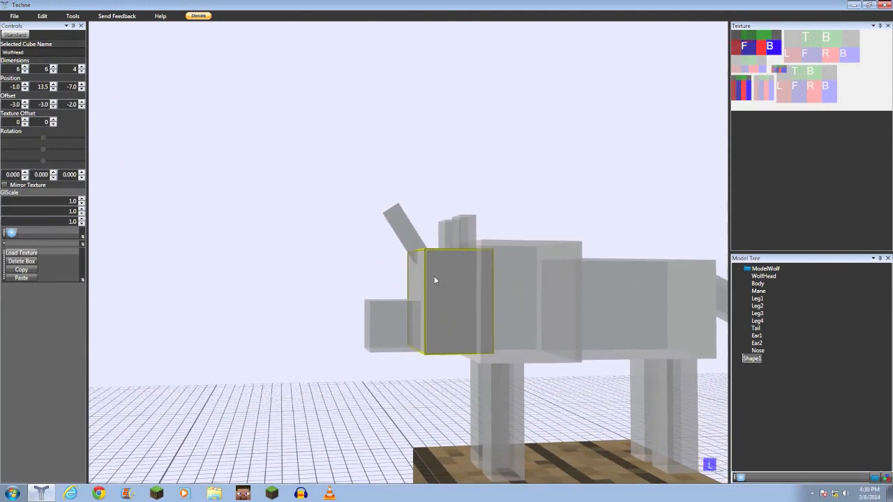
{"action": "left_click", "coordinate": [406, 239]}
{"action": "left_click", "coordinate": [480, 295]}
{"action": "left_click", "coordinate": [406, 227]}
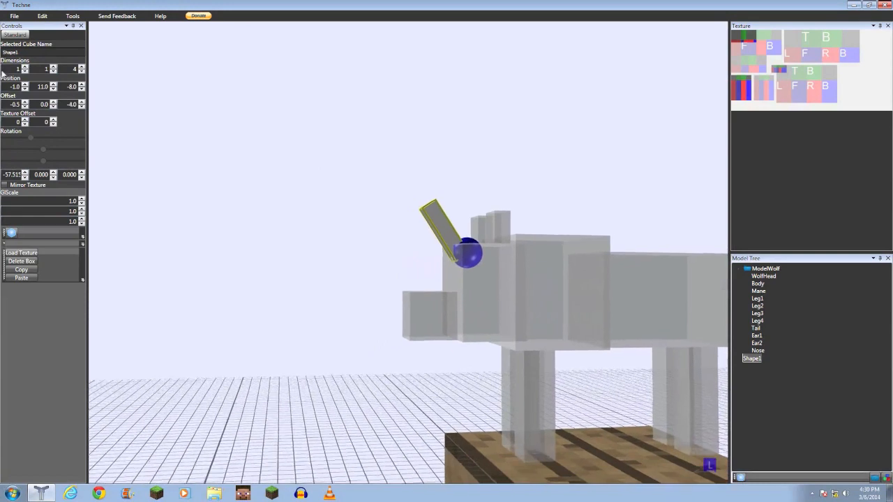
{"action": "left_click", "coordinate": [477, 277]}
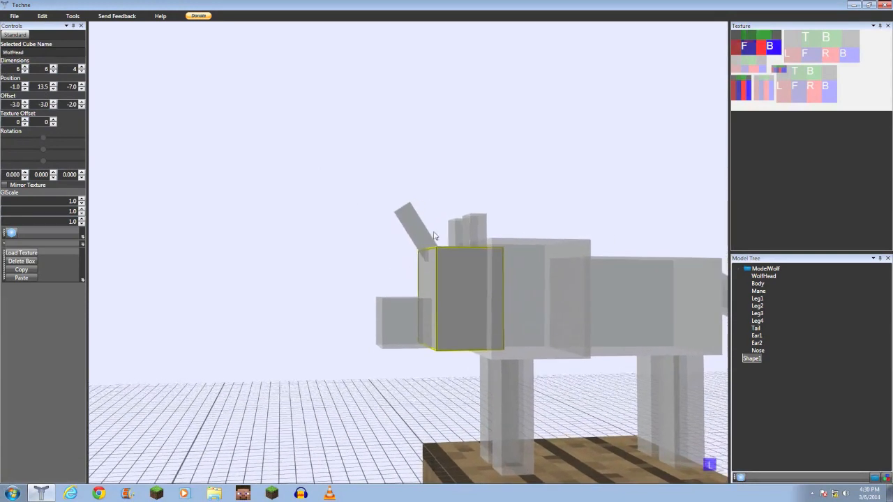
- Select the new box and set its second position coordinate to 13.5
{"action": "left_click", "coordinate": [409, 231]}
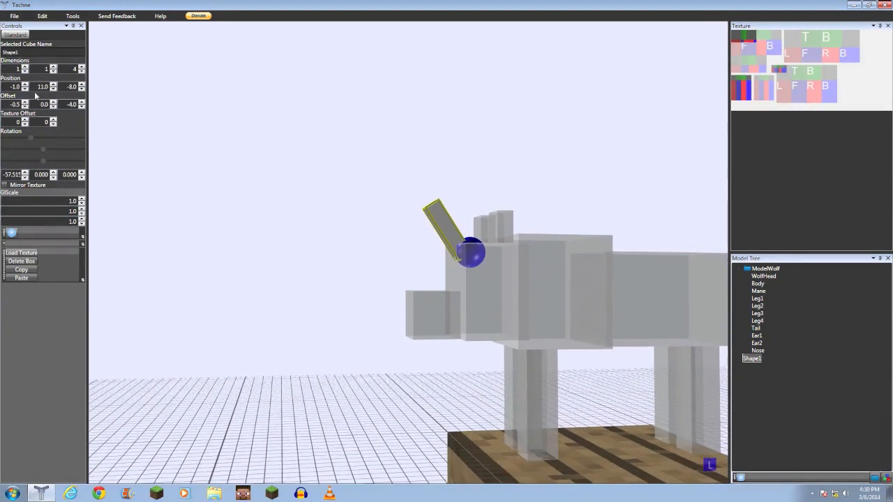
{"action": "double_click", "coordinate": [38, 89]}
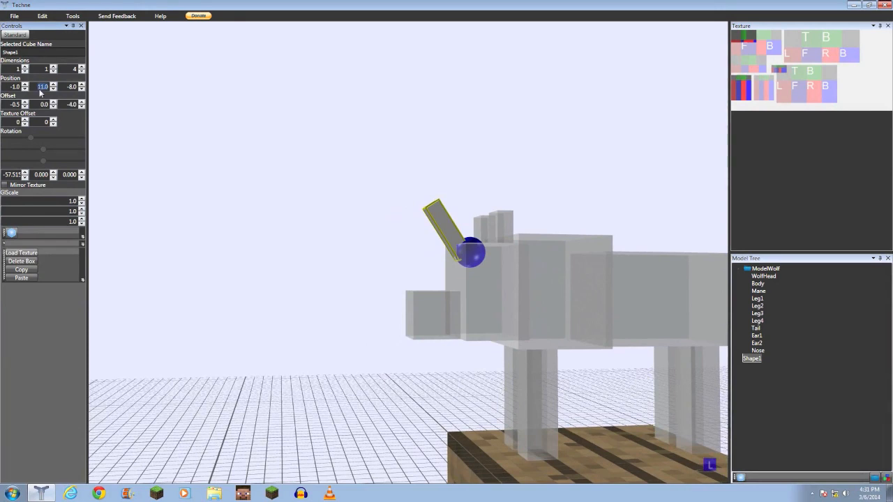
{"action": "key", "text": "Return"}
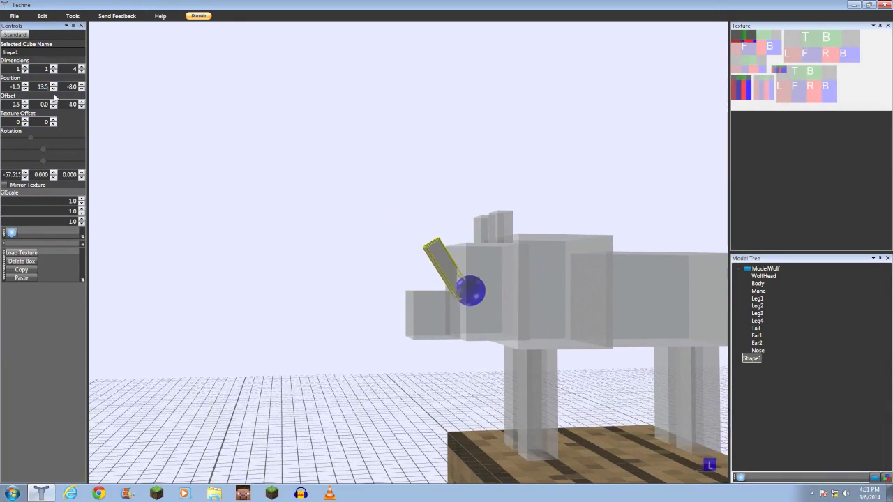
- Set the new box's third position coordinate to -7
{"action": "left_click", "coordinate": [485, 309]}
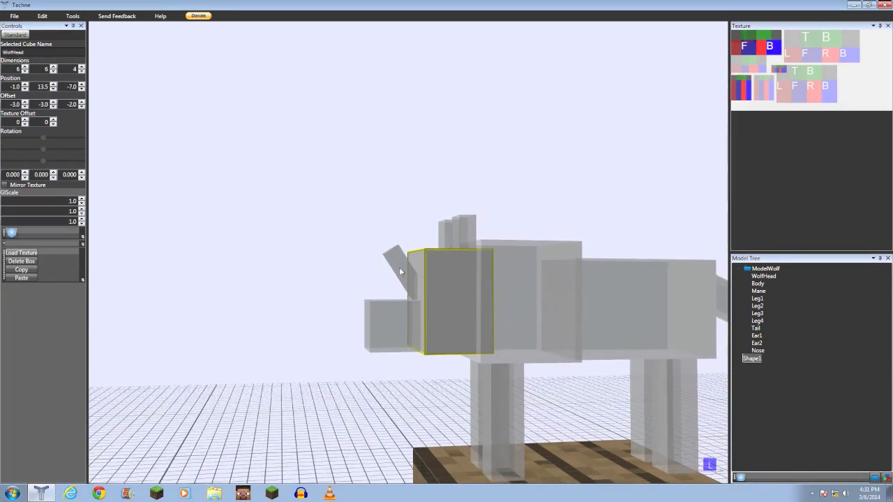
{"action": "left_click", "coordinate": [400, 271]}
{"action": "double_click", "coordinate": [74, 87]}
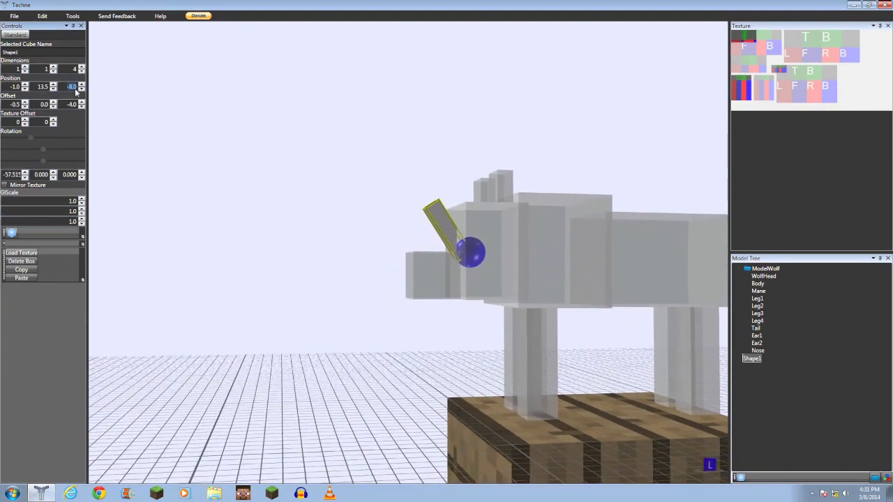
{"action": "type", "text": "-7"}
{"action": "key", "text": "Return"}
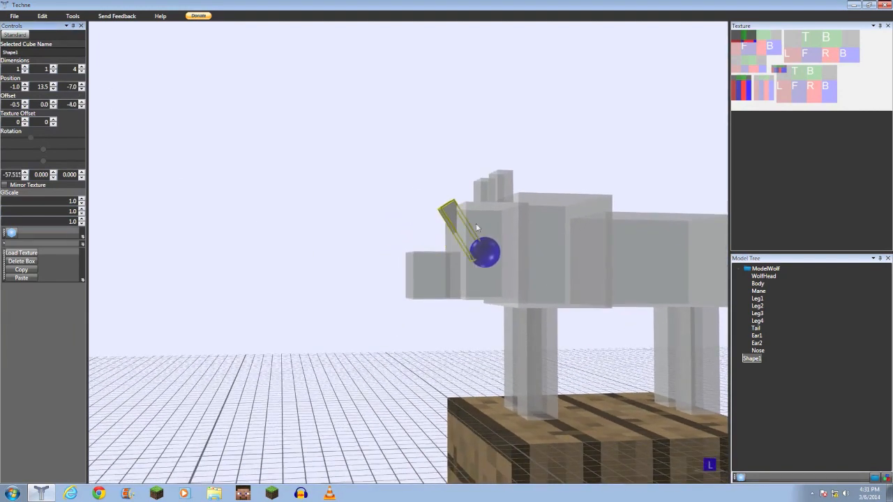
- Reselect the new box and lower its third offset by three steps
{"action": "left_click", "coordinate": [483, 280]}
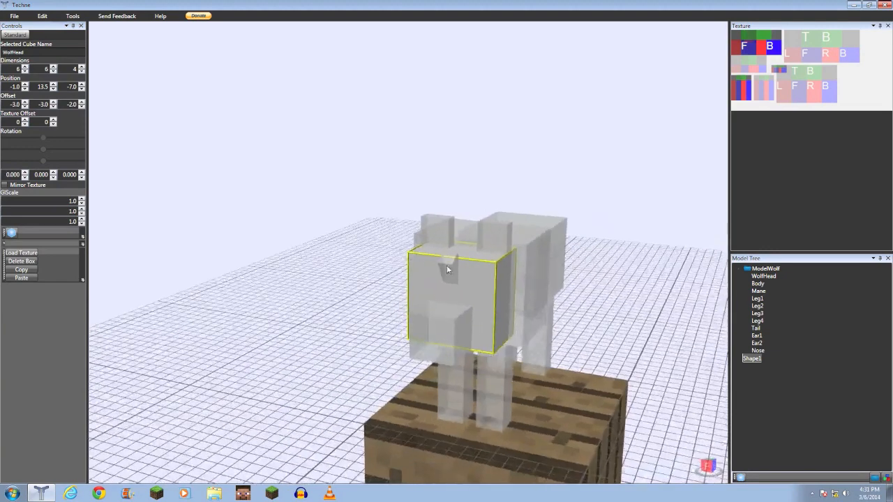
{"action": "left_click", "coordinate": [447, 269]}
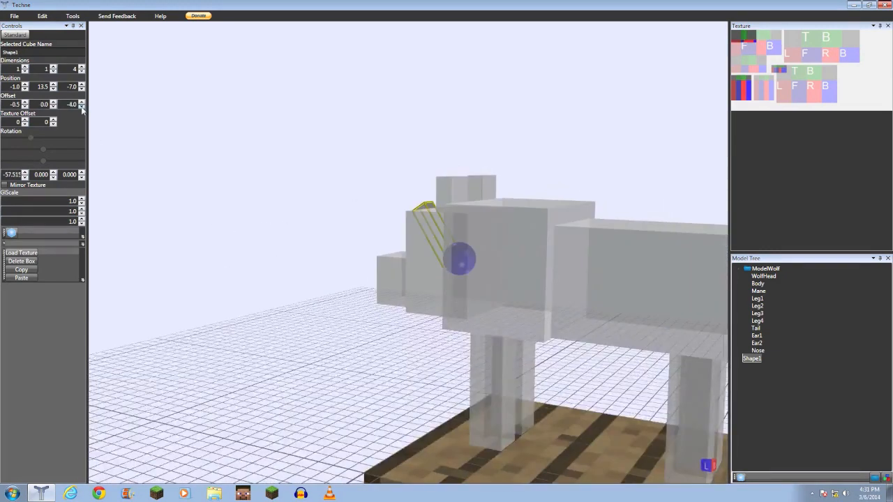
{"action": "left_click", "coordinate": [81, 107]}
{"action": "left_click", "coordinate": [82, 108]}
{"action": "left_click", "coordinate": [82, 108]}
{"action": "left_click", "coordinate": [82, 107]}
{"action": "right_click_drag", "start_coordinate": [265, 214], "coordinate": [235, 249]}
- Orbit the model and select the head, an ear and the nose to inspect their values
{"action": "left_click", "coordinate": [373, 258]}
{"action": "left_click", "coordinate": [370, 250]}
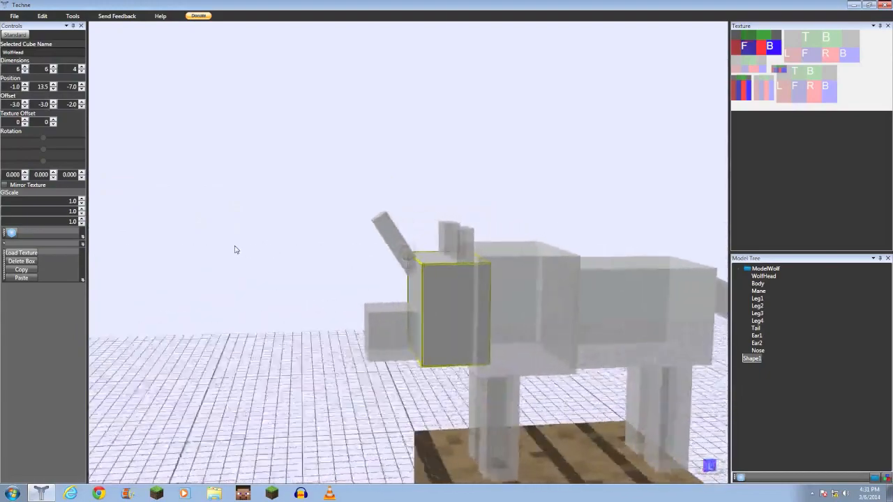
{"action": "right_click_drag", "start_coordinate": [450, 332], "coordinate": [446, 383]}
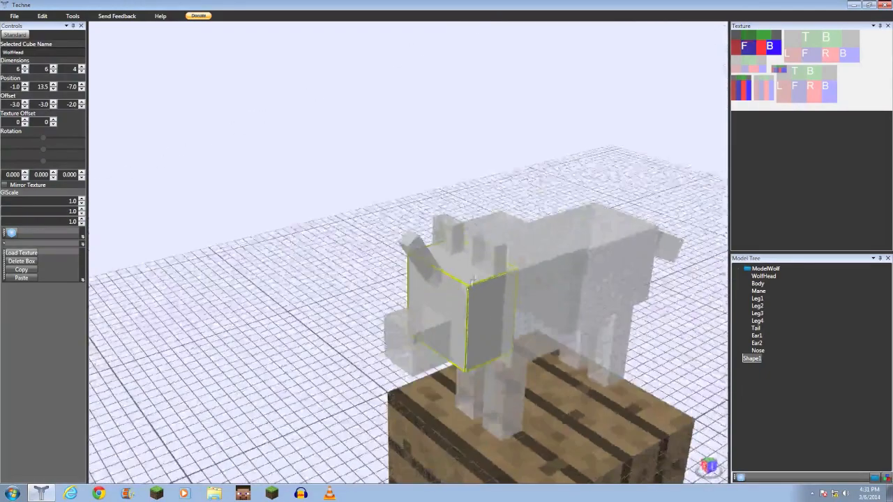
{"action": "left_click", "coordinate": [483, 261]}
{"action": "right_click_drag", "start_coordinate": [482, 262], "coordinate": [430, 330]}
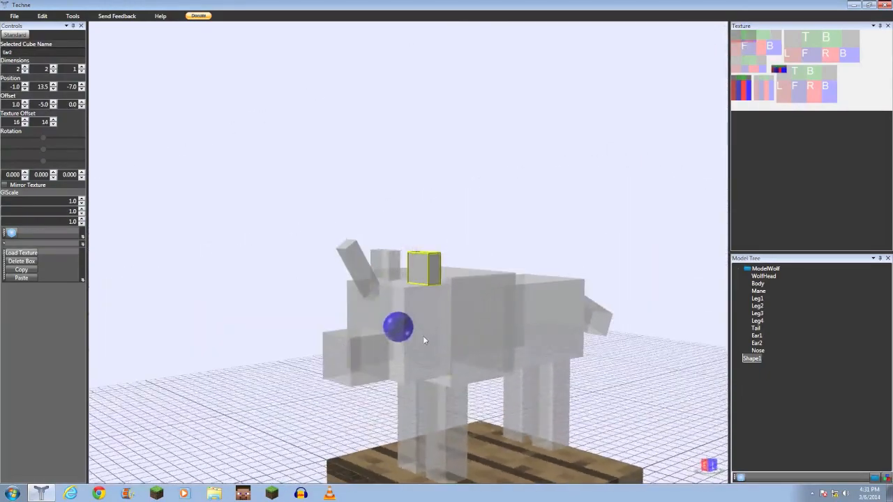
{"action": "left_click", "coordinate": [423, 337]}
{"action": "left_click", "coordinate": [503, 245]}
{"action": "right_click_drag", "start_coordinate": [503, 246], "coordinate": [348, 317]}
{"action": "left_click", "coordinate": [354, 363]}
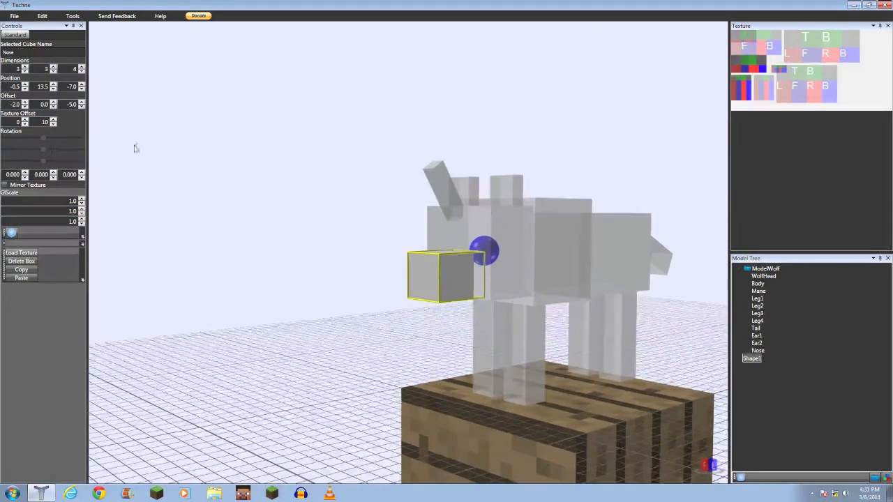
{"action": "right_click_drag", "start_coordinate": [522, 315], "coordinate": [2, 165]}
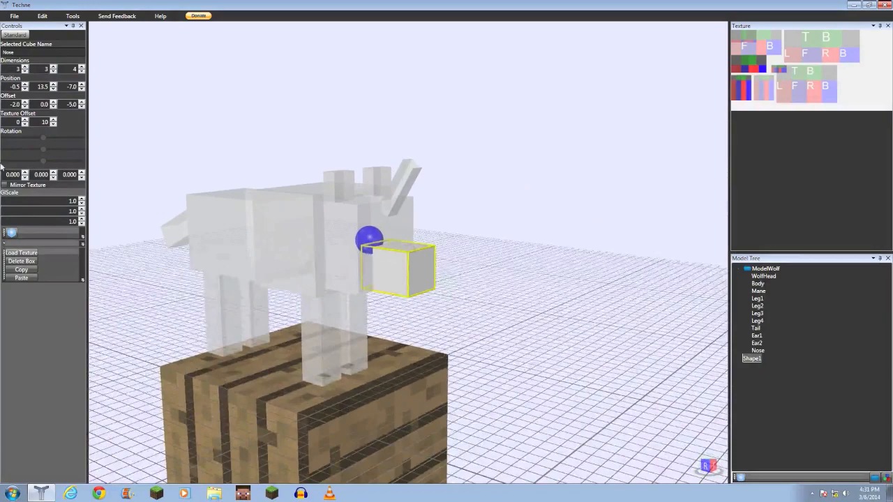
{"action": "left_click", "coordinate": [509, 300]}
{"action": "scroll", "coordinate": [478, 305], "scroll_direction": "down", "scroll_amount": 3}
{"action": "right_click_drag", "start_coordinate": [478, 305], "coordinate": [588, 356]}
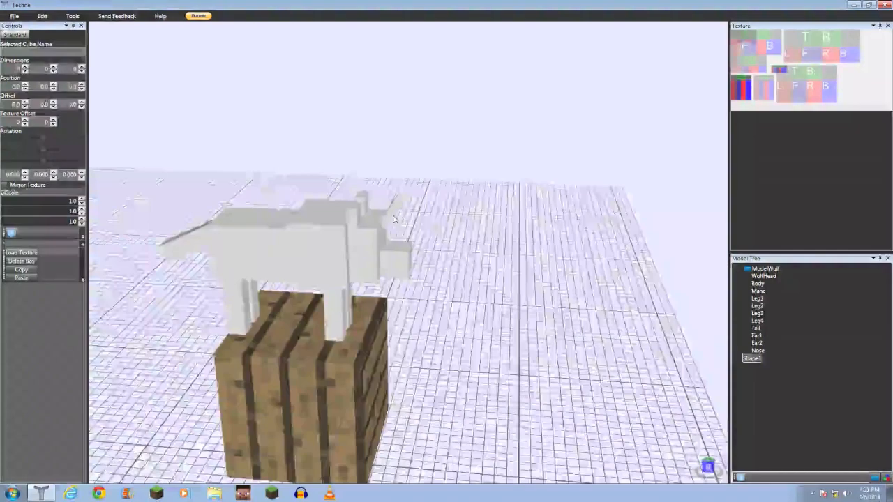
- Rename the new box in the model tree to Horn1
{"action": "left_click", "coordinate": [753, 359]}
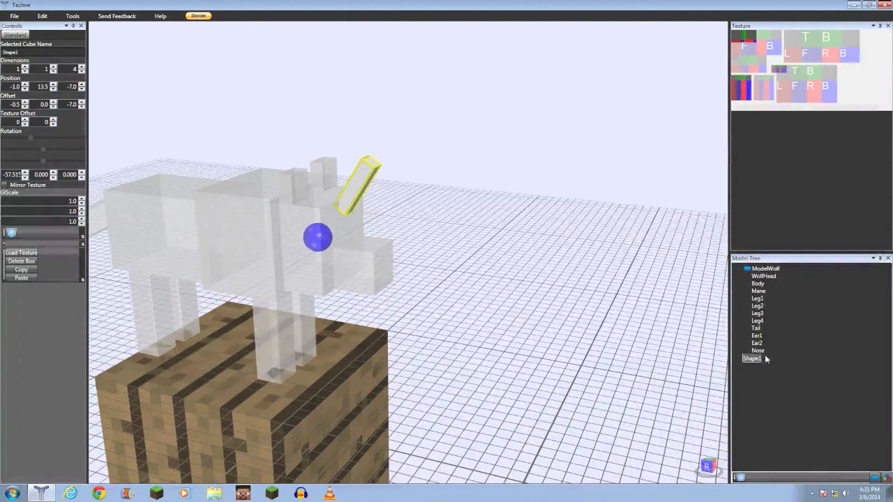
{"action": "left_click_drag", "start_coordinate": [756, 356], "coordinate": [761, 272]}
{"action": "double_click", "coordinate": [774, 278]}
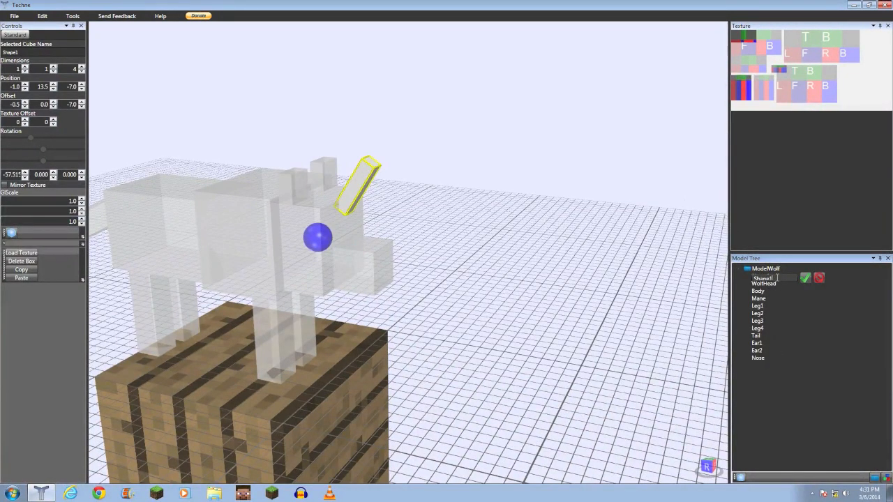
{"action": "type", "text": "Horn1"}
{"action": "key", "text": "Return"}
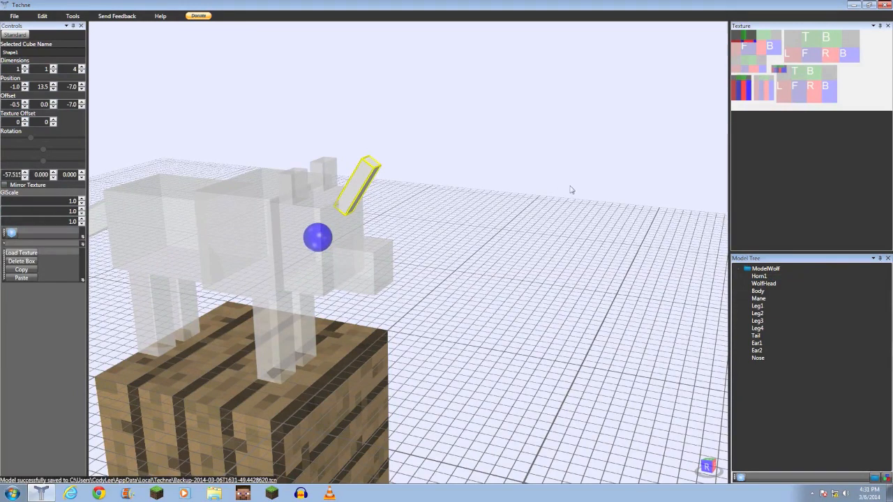
{"action": "left_click_drag", "start_coordinate": [753, 279], "coordinate": [763, 366]}
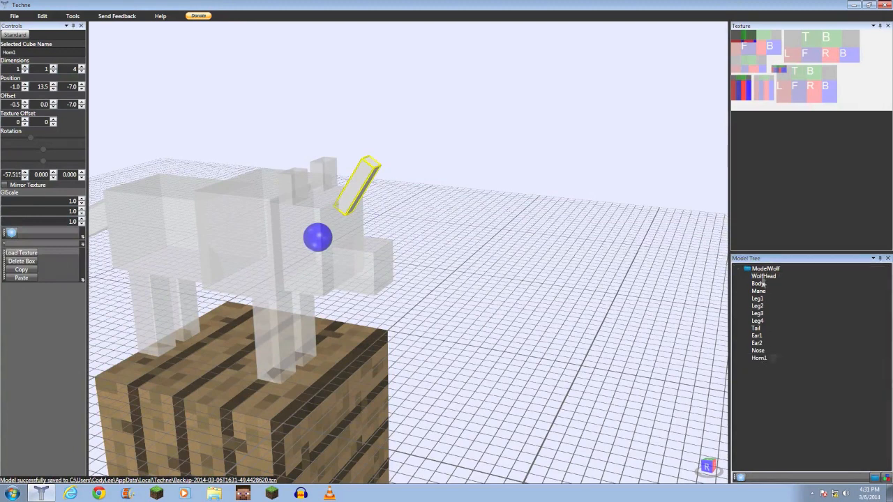
{"action": "left_click", "coordinate": [758, 357]}
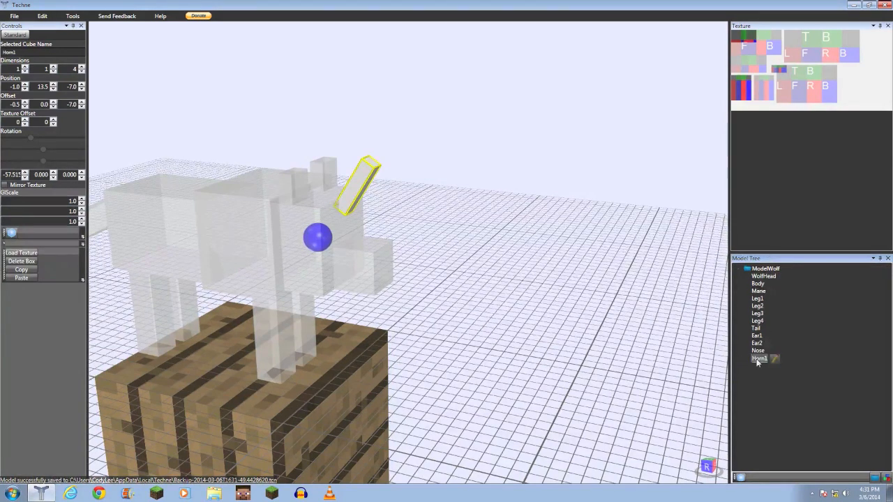
- Select the horn on the wolf's head and lower its second offset to -1.0
{"action": "right_click_drag", "start_coordinate": [378, 237], "coordinate": [451, 228]}
{"action": "left_click", "coordinate": [285, 246]}
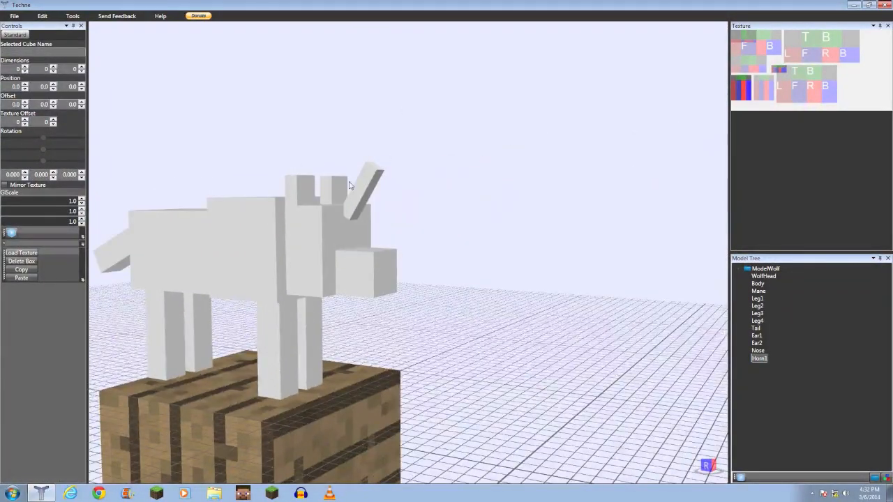
{"action": "right_click_drag", "start_coordinate": [348, 183], "coordinate": [500, 199]}
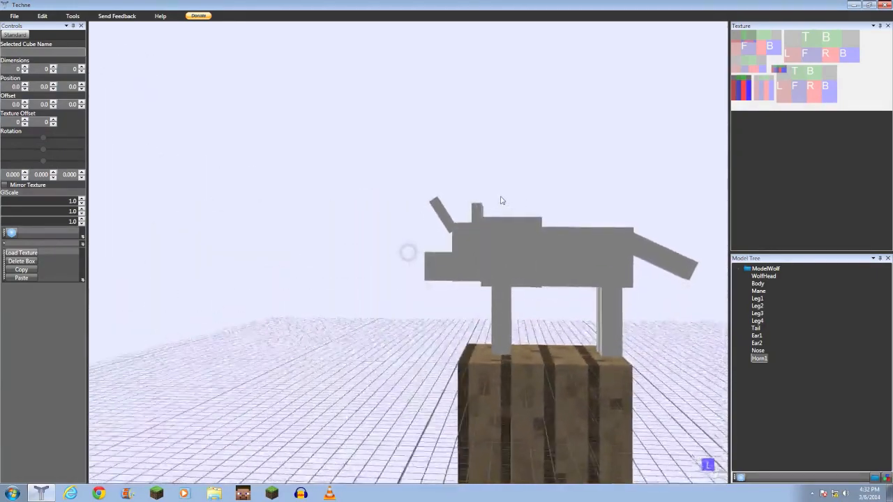
{"action": "left_click", "coordinate": [448, 216]}
{"action": "scroll", "coordinate": [448, 217], "scroll_direction": "up", "scroll_amount": 3}
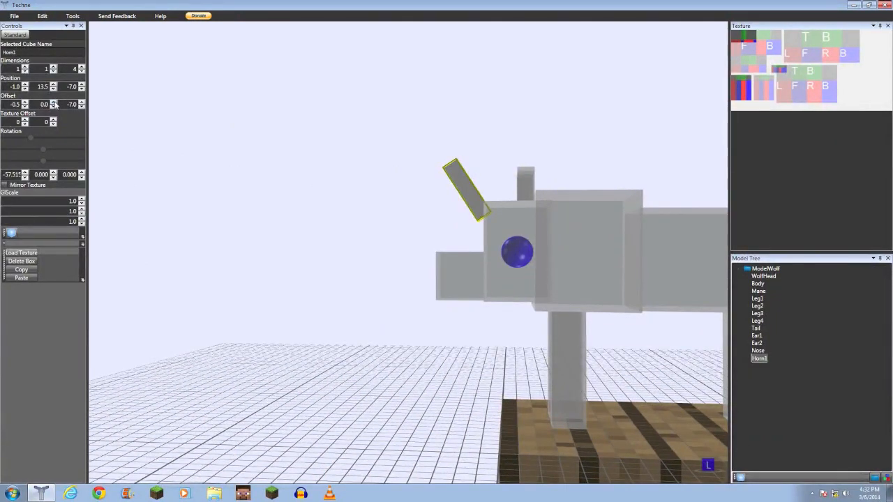
{"action": "left_click", "coordinate": [54, 102]}
{"action": "left_click", "coordinate": [54, 103]}
{"action": "left_click", "coordinate": [54, 103]}
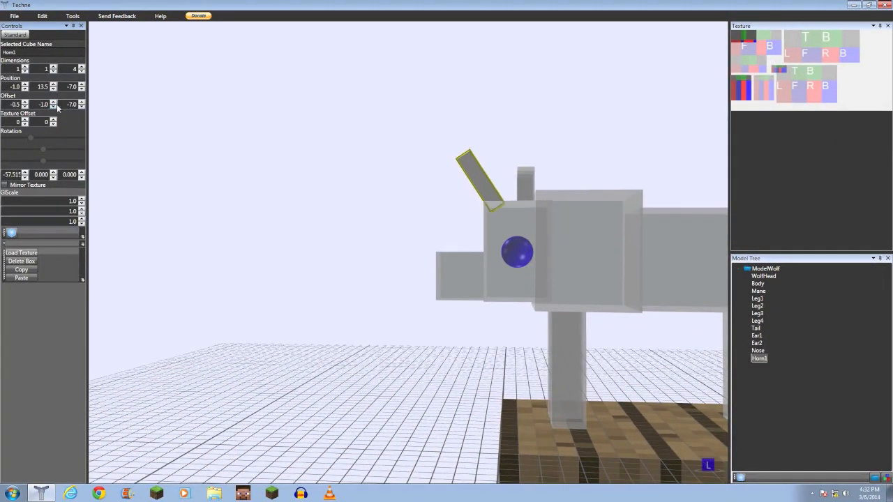
- Reselect the horn and raise its first texture offset to 1
{"action": "left_click", "coordinate": [261, 183]}
{"action": "scroll", "coordinate": [261, 183], "scroll_direction": "down", "scroll_amount": 5}
{"action": "right_click_drag", "start_coordinate": [261, 183], "coordinate": [413, 197]}
{"action": "left_click", "coordinate": [400, 217]}
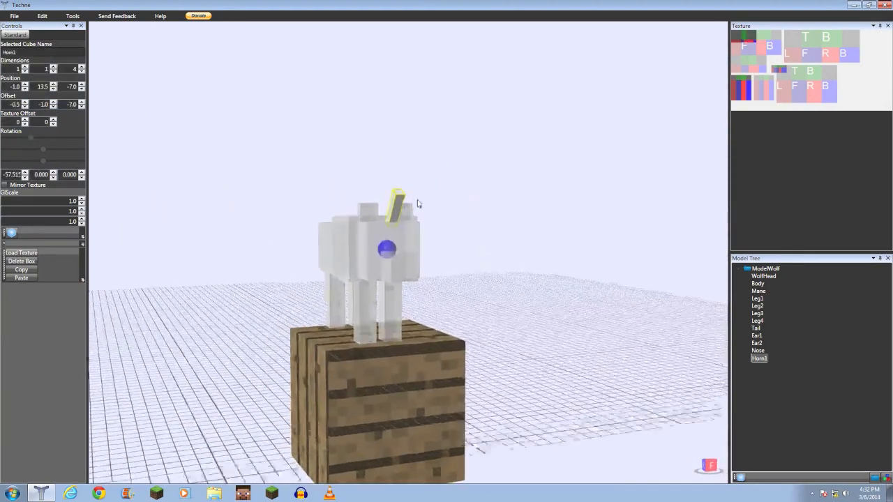
{"action": "scroll", "coordinate": [435, 205], "scroll_direction": "up", "scroll_amount": 2}
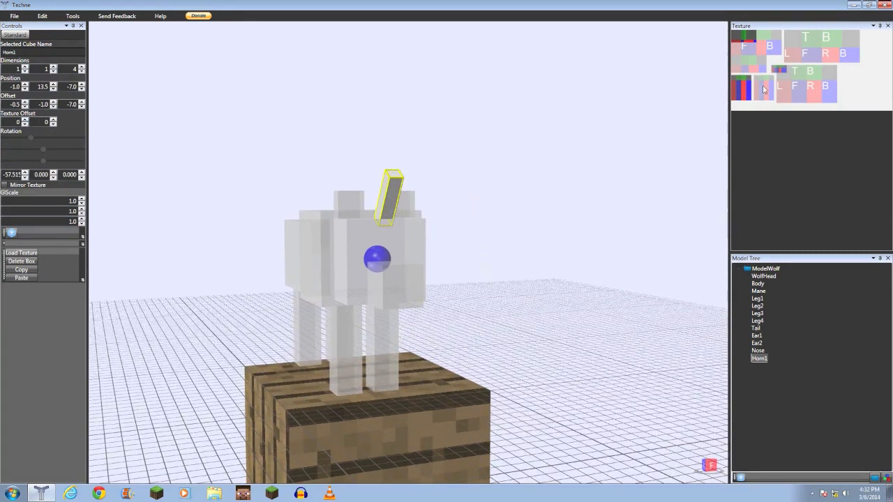
{"action": "left_click", "coordinate": [25, 120]}
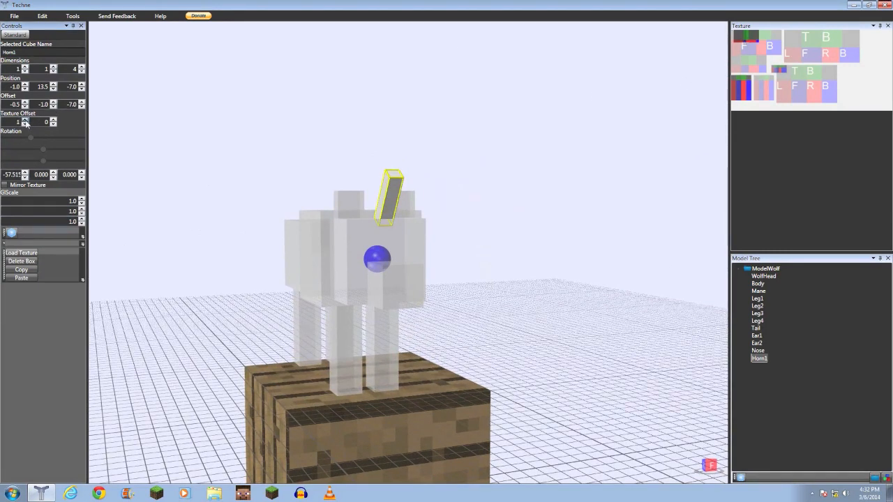
{"action": "left_click_drag", "start_coordinate": [25, 122], "coordinate": [25, 122]}
- Open the project settings and set the texture width and height to 128
{"action": "left_click", "coordinate": [472, 244]}
{"action": "right_click_drag", "start_coordinate": [471, 243], "coordinate": [362, 239]}
{"action": "mouse_move", "coordinate": [446, 201]}
{"action": "right_mouse_down"}
{"action": "mouse_move", "coordinate": [403, 248]}
{"action": "mouse_move", "coordinate": [409, 214]}
{"action": "mouse_move", "coordinate": [316, 201]}
{"action": "mouse_move", "coordinate": [457, 207]}
{"action": "right_mouse_up"}
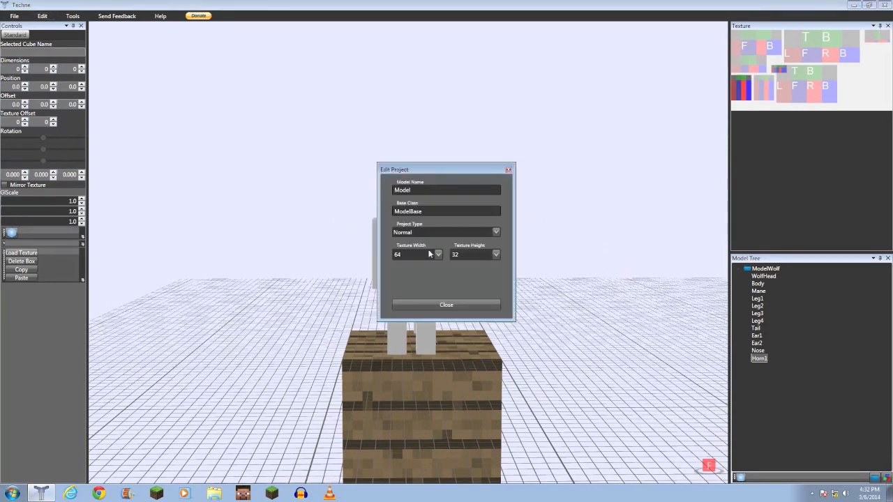
{"action": "key", "text": "Down"}
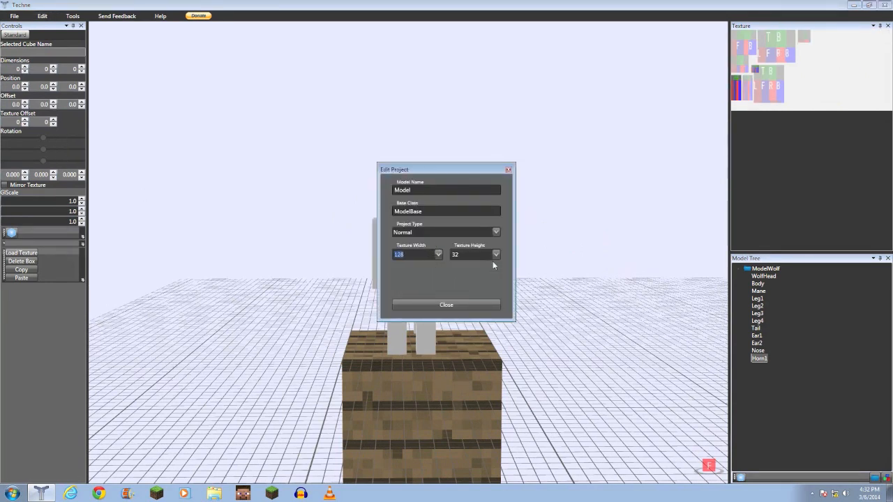
{"action": "left_click", "coordinate": [495, 254]}
{"action": "left_click", "coordinate": [469, 287]}
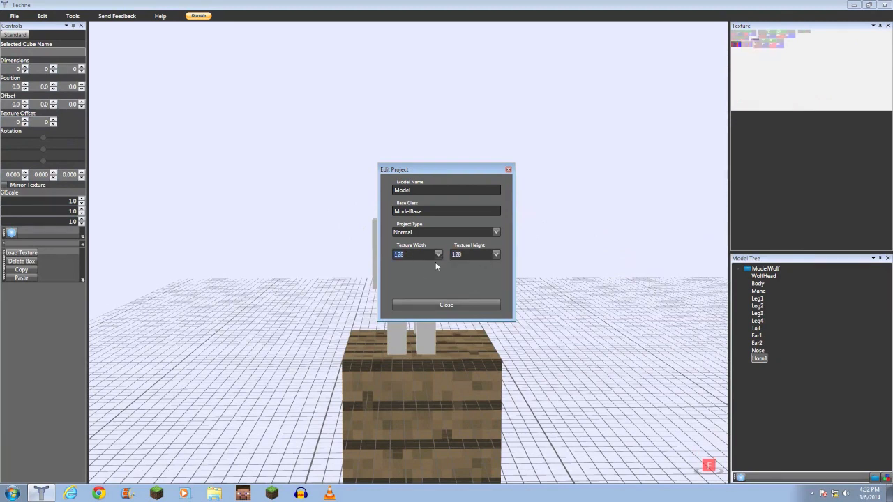
{"action": "left_click", "coordinate": [454, 305]}
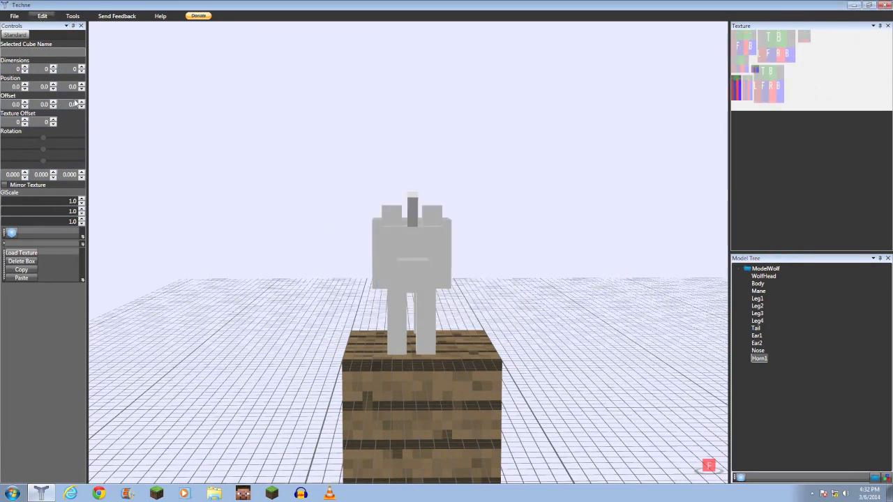
- Reopen the project settings and set the texture width to 256 and height to 64
{"action": "left_click", "coordinate": [57, 161]}
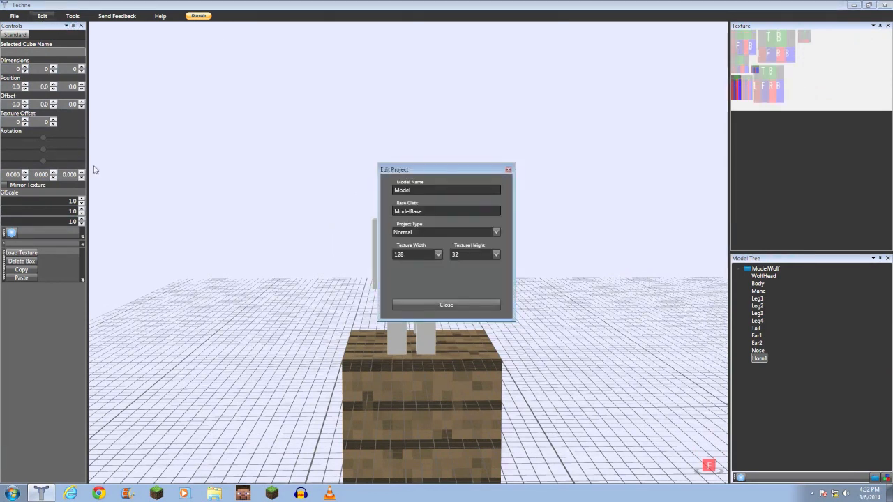
{"action": "key", "text": "Down"}
{"action": "left_click", "coordinate": [440, 255]}
{"action": "key", "text": "Down"}
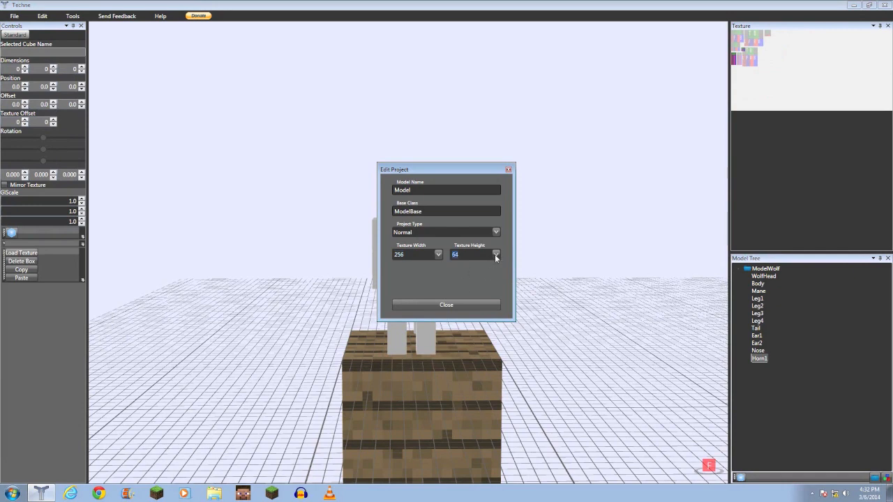
{"action": "left_click", "coordinate": [449, 304]}
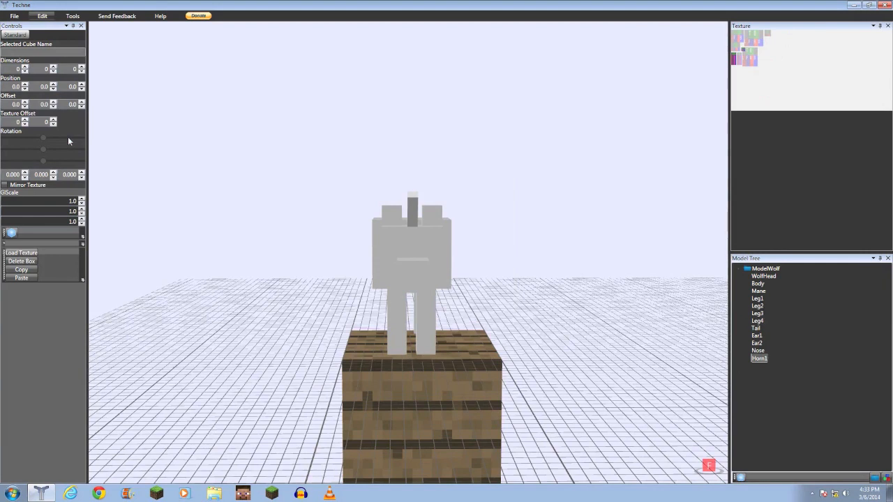
- Reopen the project settings and change the texture height
{"action": "left_click", "coordinate": [63, 155]}
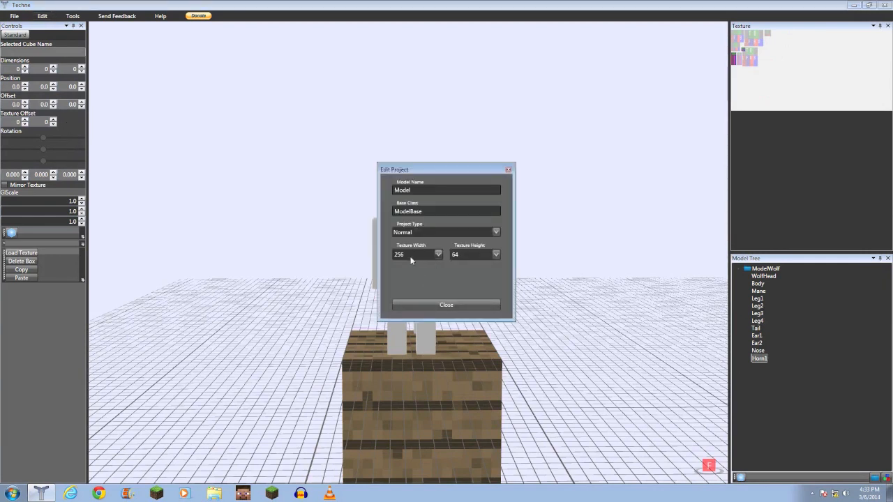
{"action": "left_click", "coordinate": [496, 254]}
{"action": "scroll", "coordinate": [466, 286], "scroll_direction": "down", "scroll_amount": 1}
{"action": "left_click", "coordinate": [450, 305]}
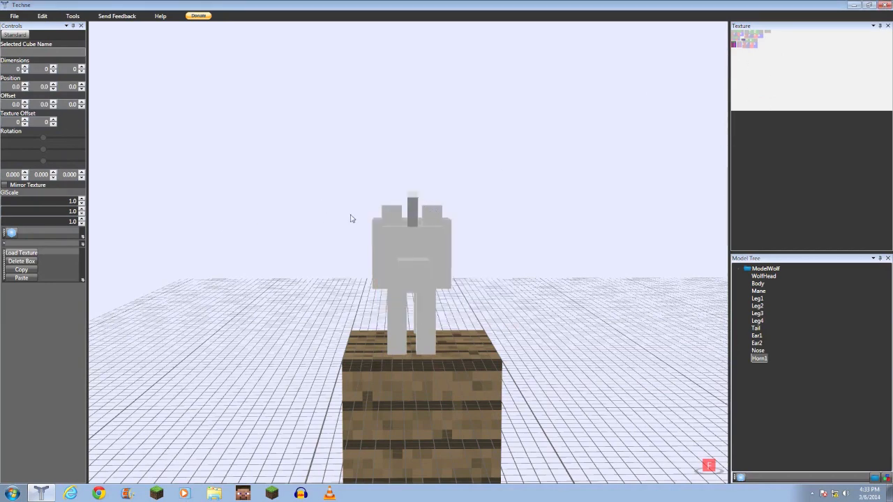
- Orbit around the wolf and select the tail and a front leg to inspect their values
{"action": "right_click_drag", "start_coordinate": [314, 249], "coordinate": [401, 243]}
{"action": "scroll", "coordinate": [477, 250], "scroll_direction": "down", "scroll_amount": 3}
{"action": "right_click_drag", "start_coordinate": [478, 251], "coordinate": [392, 295]}
{"action": "scroll", "coordinate": [412, 283], "scroll_direction": "down", "scroll_amount": 4}
{"action": "scroll", "coordinate": [447, 279], "scroll_direction": "up", "scroll_amount": 5}
{"action": "right_click_drag", "start_coordinate": [234, 291], "coordinate": [376, 261]}
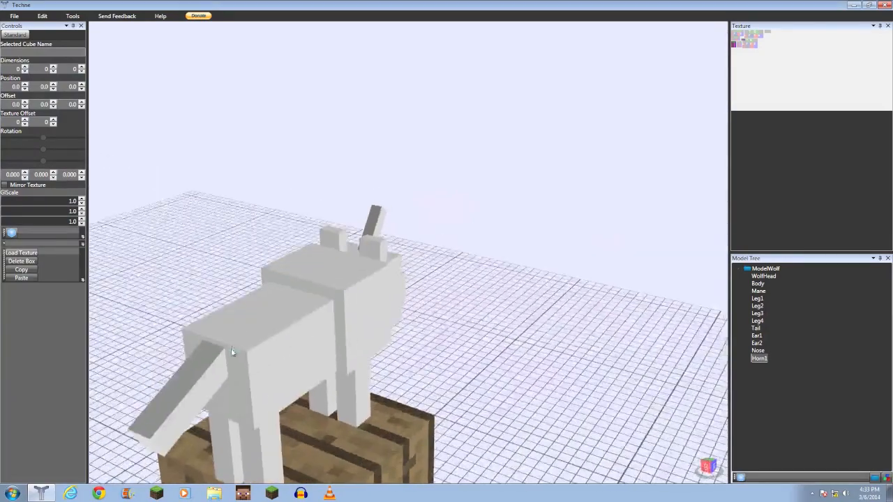
{"action": "left_click", "coordinate": [209, 362]}
{"action": "right_click_drag", "start_coordinate": [209, 362], "coordinate": [421, 312]}
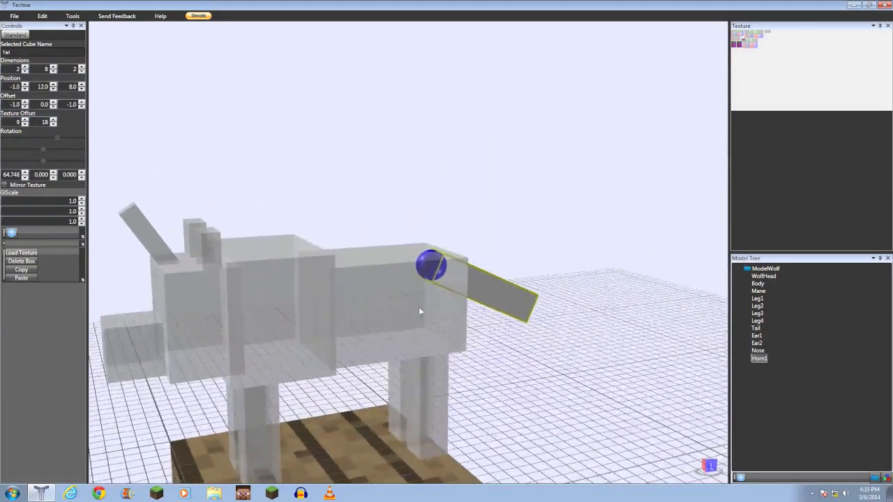
{"action": "right_click_drag", "start_coordinate": [448, 268], "coordinate": [542, 323]}
{"action": "left_click", "coordinate": [396, 388]}
{"action": "left_click", "coordinate": [380, 318]}
{"action": "right_click_drag", "start_coordinate": [448, 327], "coordinate": [478, 318]}
{"action": "left_click", "coordinate": [321, 316]}
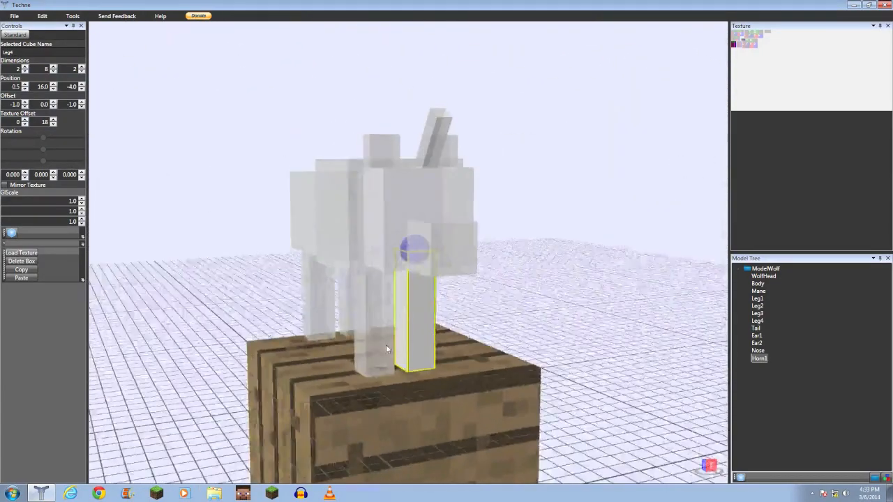
{"action": "left_click", "coordinate": [386, 345]}
{"action": "mouse_move", "coordinate": [376, 309]}
{"action": "right_mouse_down"}
{"action": "mouse_move", "coordinate": [410, 290]}
{"action": "mouse_move", "coordinate": [389, 309]}
{"action": "right_mouse_up"}
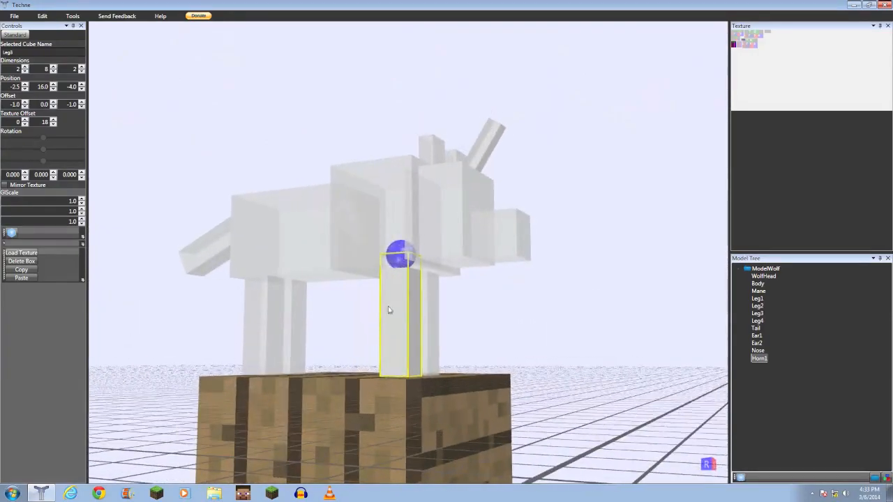
- Orbit and zoom around the wolf to view the horn from several angles
{"action": "left_click", "coordinate": [323, 262]}
{"action": "right_click_drag", "start_coordinate": [355, 249], "coordinate": [422, 297]}
{"action": "left_click", "coordinate": [420, 267]}
{"action": "left_click", "coordinate": [311, 338]}
{"action": "right_click_drag", "start_coordinate": [311, 337], "coordinate": [241, 324]}
{"action": "left_click", "coordinate": [426, 298]}
{"action": "right_click_drag", "start_coordinate": [359, 333], "coordinate": [458, 302]}
{"action": "left_click", "coordinate": [244, 307]}
{"action": "left_click", "coordinate": [440, 303]}
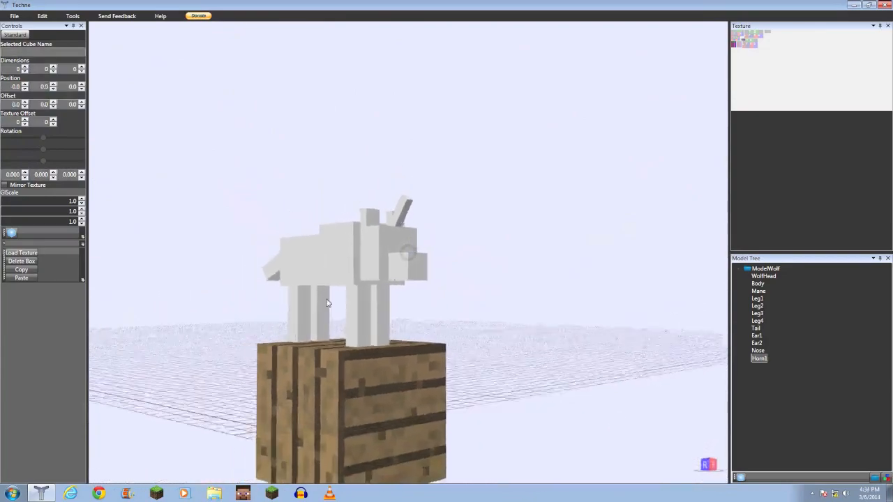
{"action": "right_click_drag", "start_coordinate": [232, 314], "coordinate": [294, 295]}
{"action": "mouse_move", "coordinate": [214, 319]}
{"action": "right_mouse_down"}
{"action": "mouse_move", "coordinate": [136, 311]}
{"action": "mouse_move", "coordinate": [213, 306]}
{"action": "right_mouse_up"}
{"action": "right_click_drag", "start_coordinate": [296, 305], "coordinate": [353, 309]}
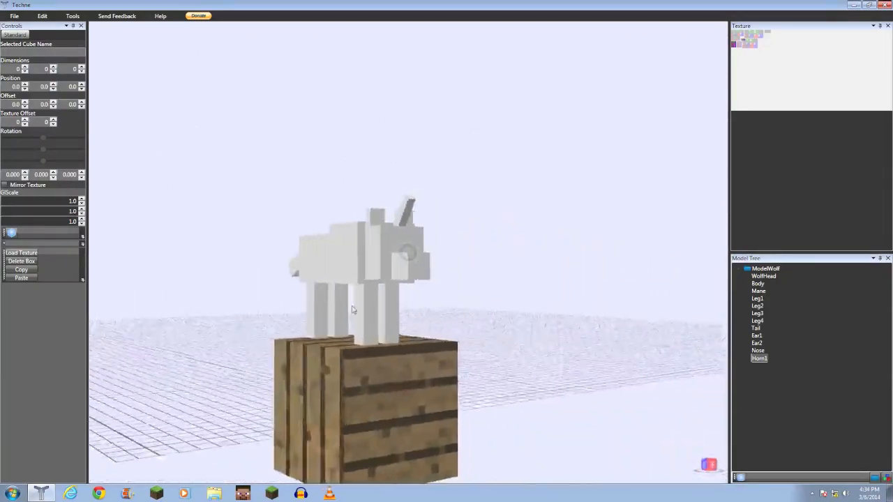
{"action": "right_click_drag", "start_coordinate": [354, 271], "coordinate": [280, 288]}
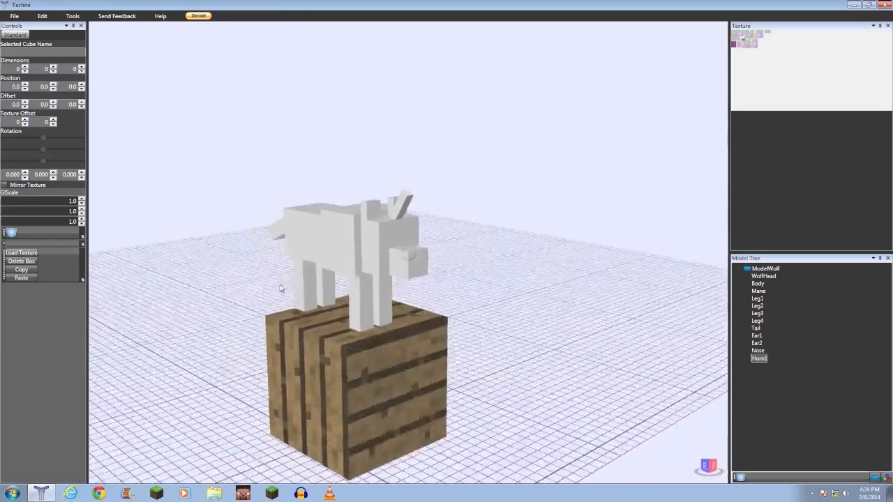
{"action": "right_click_drag", "start_coordinate": [336, 267], "coordinate": [320, 271]}
{"action": "right_click_drag", "start_coordinate": [408, 265], "coordinate": [344, 225]}
{"action": "scroll", "coordinate": [418, 246], "scroll_direction": "up", "scroll_amount": 5}
{"action": "mouse_move", "coordinate": [397, 235]}
{"action": "right_mouse_down"}
{"action": "mouse_move", "coordinate": [417, 234]}
{"action": "mouse_move", "coordinate": [406, 244]}
{"action": "mouse_move", "coordinate": [402, 235]}
{"action": "right_mouse_up"}
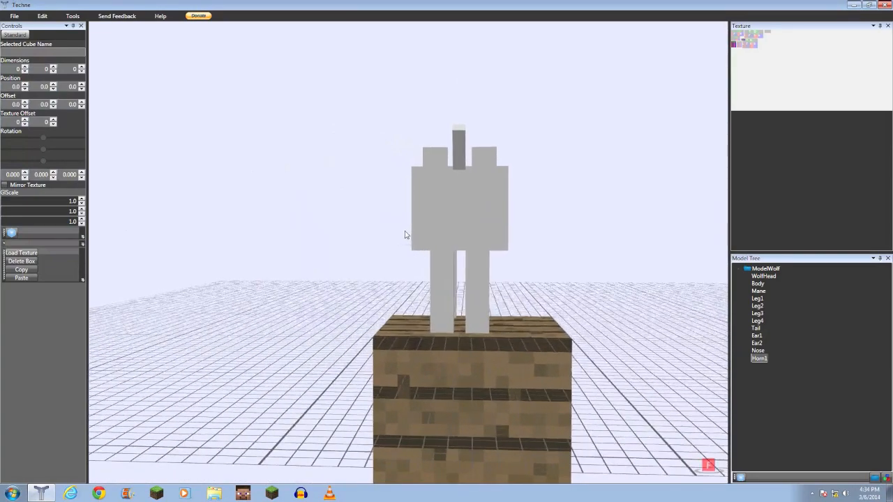
{"action": "right_click_drag", "start_coordinate": [462, 242], "coordinate": [389, 315]}
{"action": "scroll", "coordinate": [474, 309], "scroll_direction": "down", "scroll_amount": 3}
{"action": "scroll", "coordinate": [380, 326], "scroll_direction": "up", "scroll_amount": 3}
{"action": "scroll", "coordinate": [426, 307], "scroll_direction": "up", "scroll_amount": 4}
{"action": "scroll", "coordinate": [436, 313], "scroll_direction": "down", "scroll_amount": 3}
{"action": "right_click_drag", "start_coordinate": [278, 326], "coordinate": [245, 323]}
{"action": "right_click_drag", "start_coordinate": [334, 316], "coordinate": [310, 308]}
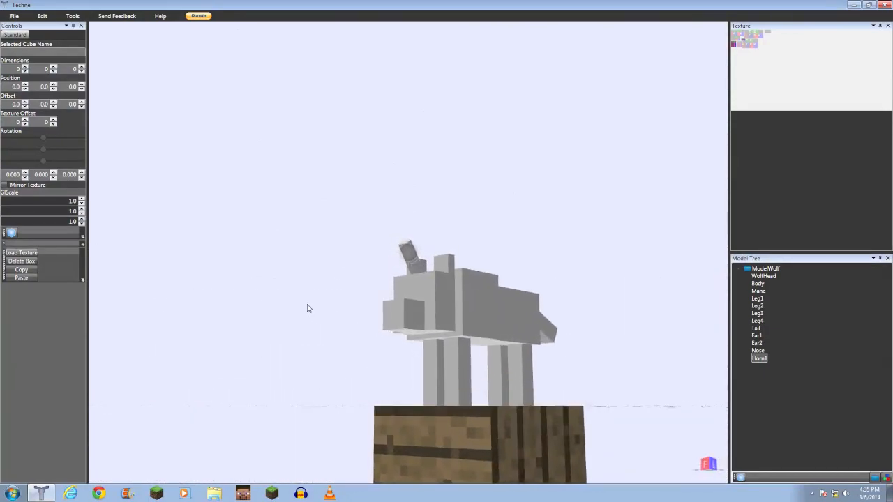
- Keep orbiting and zooming to examine the whole wolf model with its horn
{"action": "right_click_drag", "start_coordinate": [401, 356], "coordinate": [413, 277]}
{"action": "scroll", "coordinate": [414, 273], "scroll_direction": "up", "scroll_amount": 5}
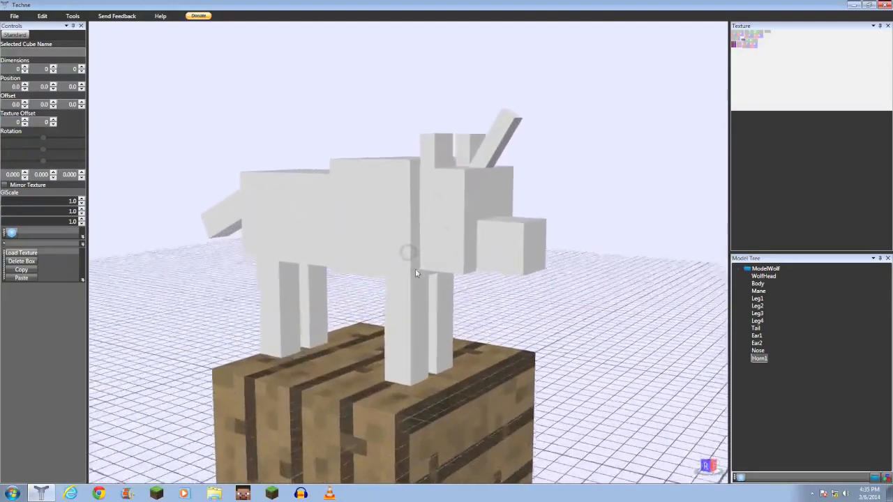
{"action": "scroll", "coordinate": [316, 252], "scroll_direction": "up", "scroll_amount": 2}
{"action": "middle_click_drag", "start_coordinate": [316, 253], "coordinate": [310, 321]}
{"action": "scroll", "coordinate": [301, 251], "scroll_direction": "up", "scroll_amount": 2}
{"action": "scroll", "coordinate": [306, 249], "scroll_direction": "down", "scroll_amount": 3}
{"action": "scroll", "coordinate": [305, 313], "scroll_direction": "down", "scroll_amount": 2}
{"action": "scroll", "coordinate": [317, 307], "scroll_direction": "up", "scroll_amount": 3}
{"action": "scroll", "coordinate": [339, 315], "scroll_direction": "up", "scroll_amount": 3}
{"action": "scroll", "coordinate": [323, 306], "scroll_direction": "down", "scroll_amount": 4}
{"action": "right_click_drag", "start_coordinate": [310, 321], "coordinate": [255, 328]}
{"action": "right_click_drag", "start_coordinate": [356, 286], "coordinate": [315, 291]}
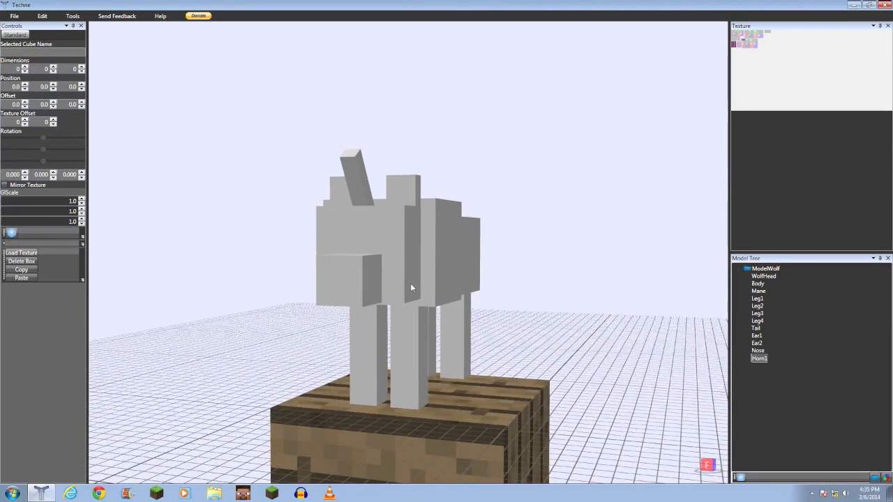
{"action": "right_click_drag", "start_coordinate": [432, 276], "coordinate": [450, 274]}
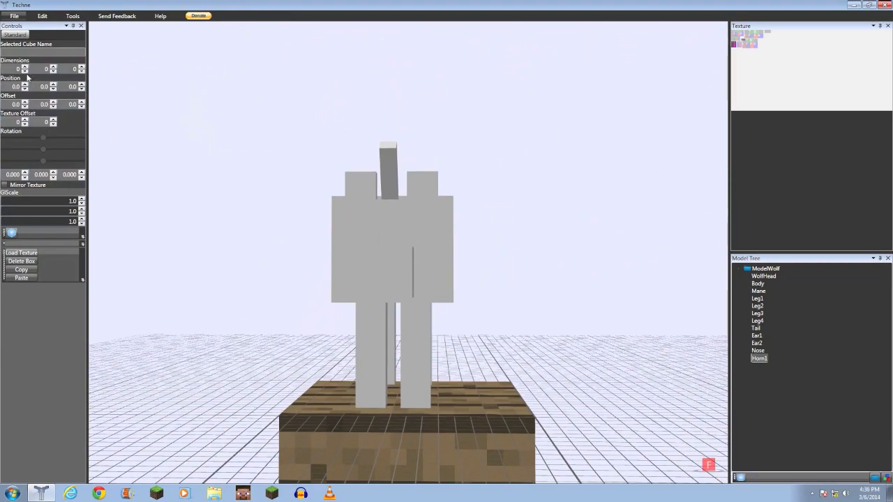
{"action": "right_click_drag", "start_coordinate": [266, 219], "coordinate": [604, 237]}
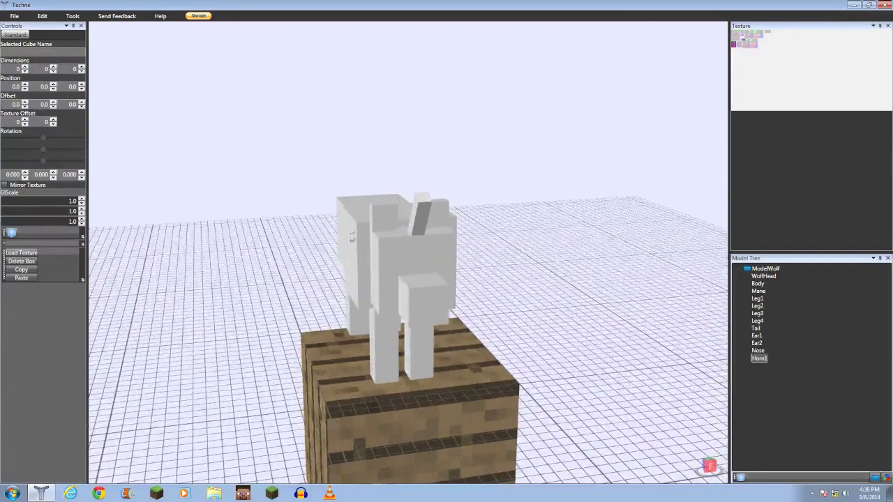
{"action": "right_click_drag", "start_coordinate": [388, 261], "coordinate": [438, 267]}
{"action": "scroll", "coordinate": [350, 266], "scroll_direction": "down", "scroll_amount": 5}
{"action": "scroll", "coordinate": [351, 272], "scroll_direction": "down", "scroll_amount": 3}
{"action": "scroll", "coordinate": [397, 263], "scroll_direction": "up", "scroll_amount": 8}
{"action": "scroll", "coordinate": [368, 257], "scroll_direction": "down", "scroll_amount": 6}
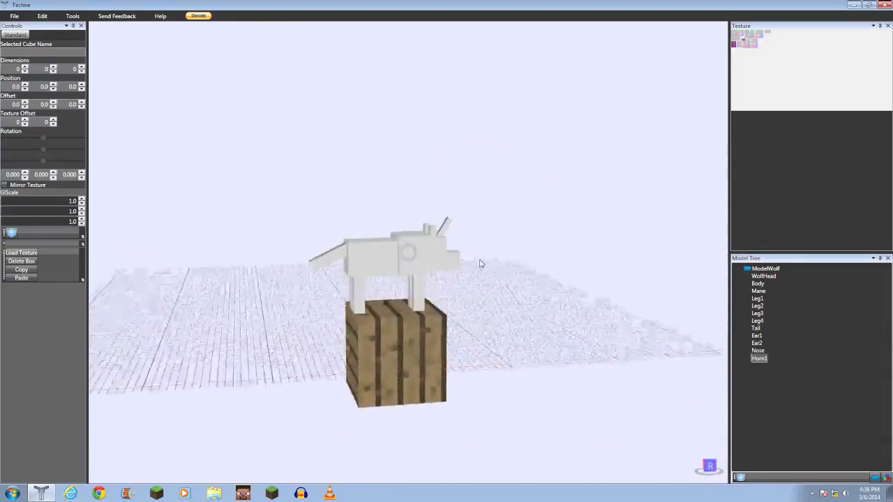
{"action": "right_click_drag", "start_coordinate": [512, 263], "coordinate": [361, 266]}
{"action": "scroll", "coordinate": [361, 261], "scroll_direction": "up", "scroll_amount": 8}
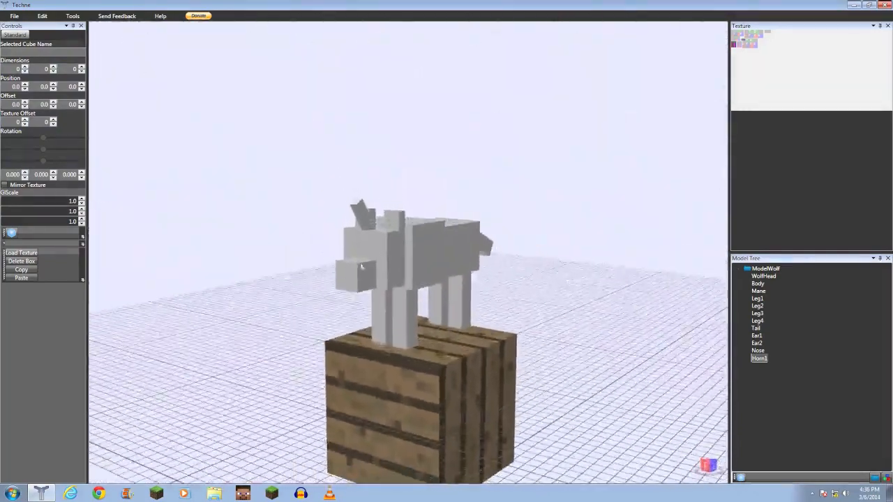